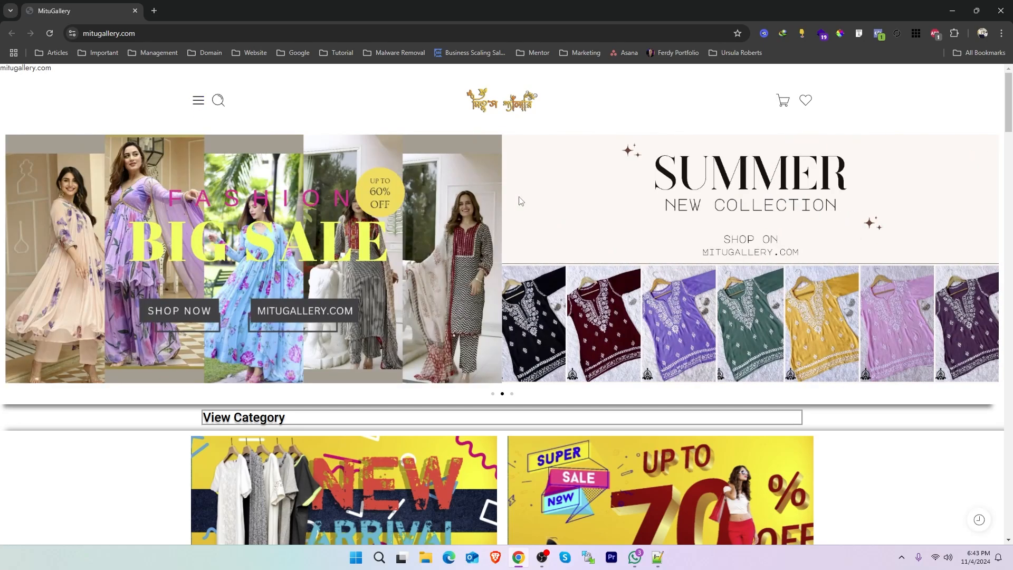
# Look over the site's homepage and open its blog page at mitugallery.com/blog.
pyautogui.scroll(-5, 1010, 332)
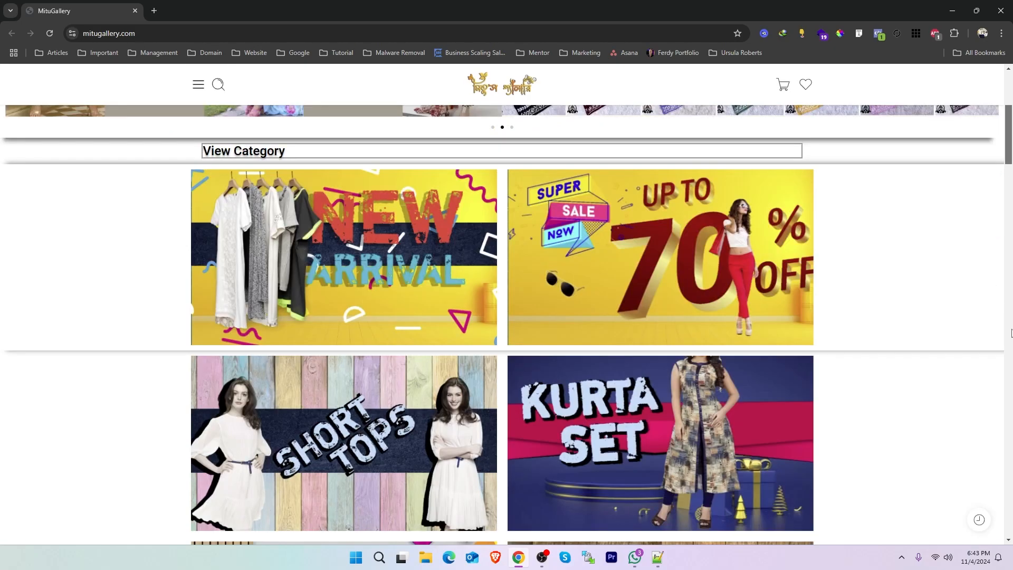
pyautogui.moveTo(1011, 333); pyautogui.dragTo(989, 569)
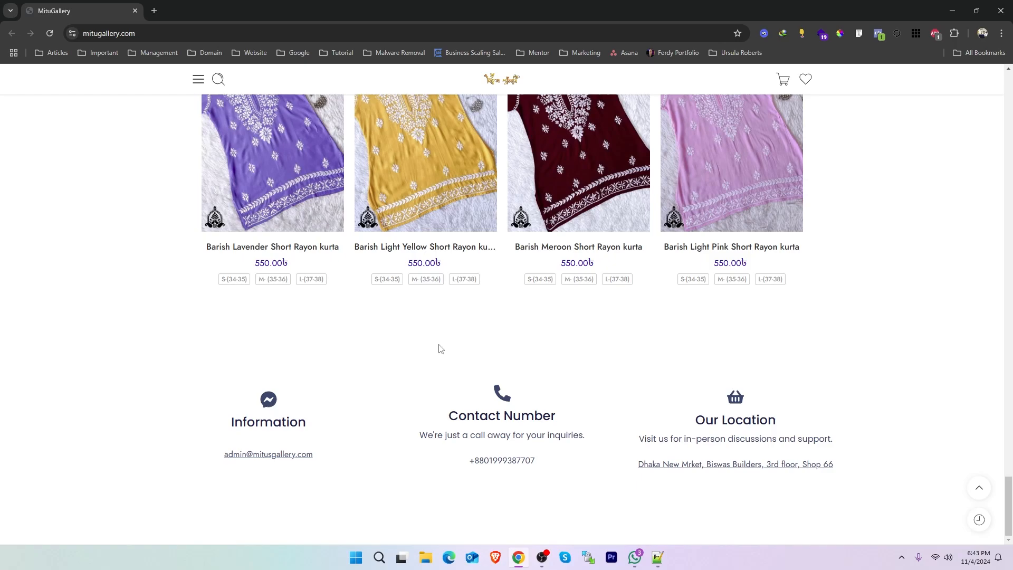
pyautogui.moveTo(1011, 499); pyautogui.dragTo(1012, 76)
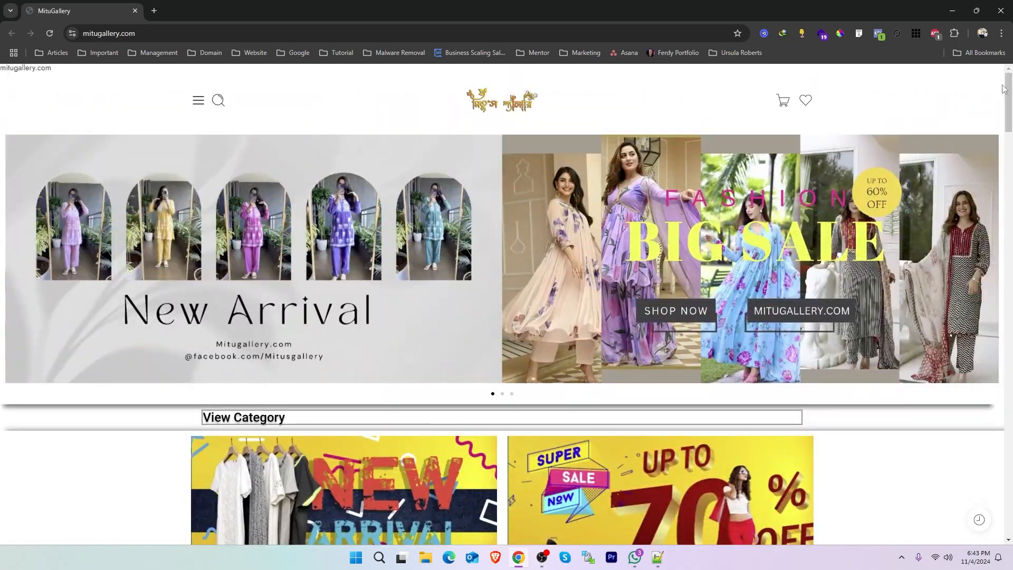
pyautogui.click(235, 33)
pyautogui.press('End')
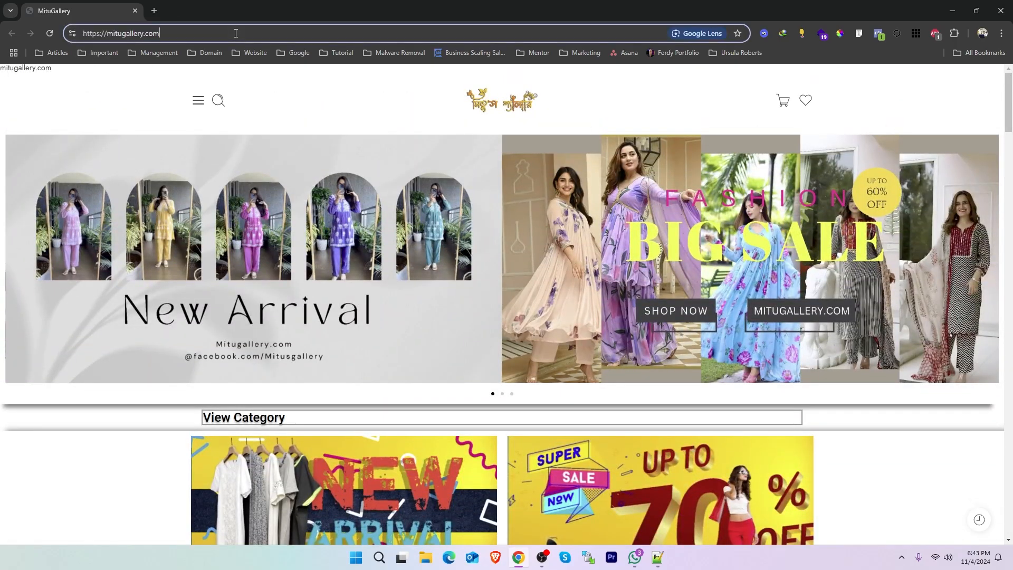
pyautogui.write('/blog')
pyautogui.press('Return')
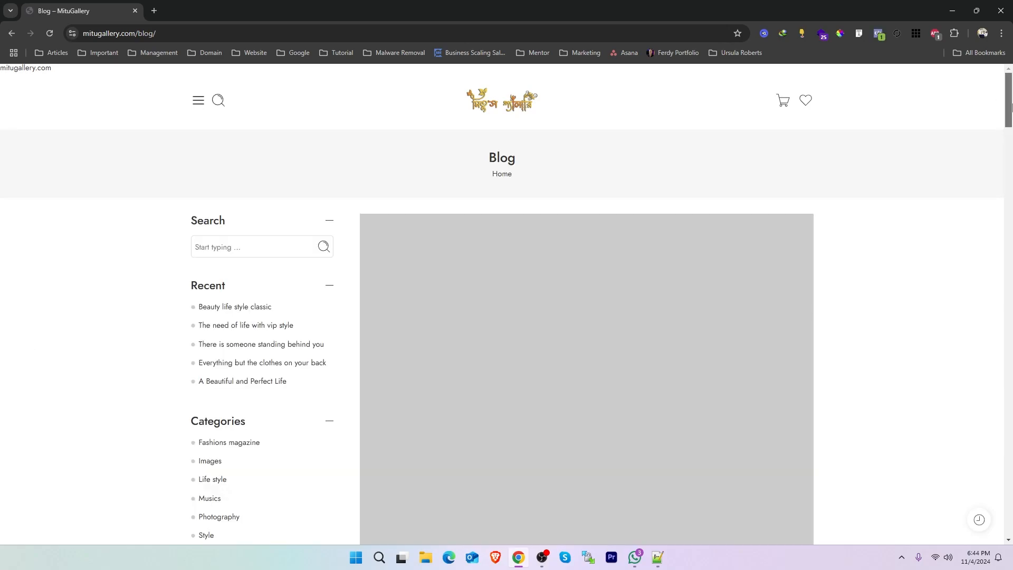
# Examine the title and placeholder excerpt of the "Beauty life style classic" post on the blog page.
pyautogui.moveTo(1008, 105); pyautogui.dragTo(1010, 138)
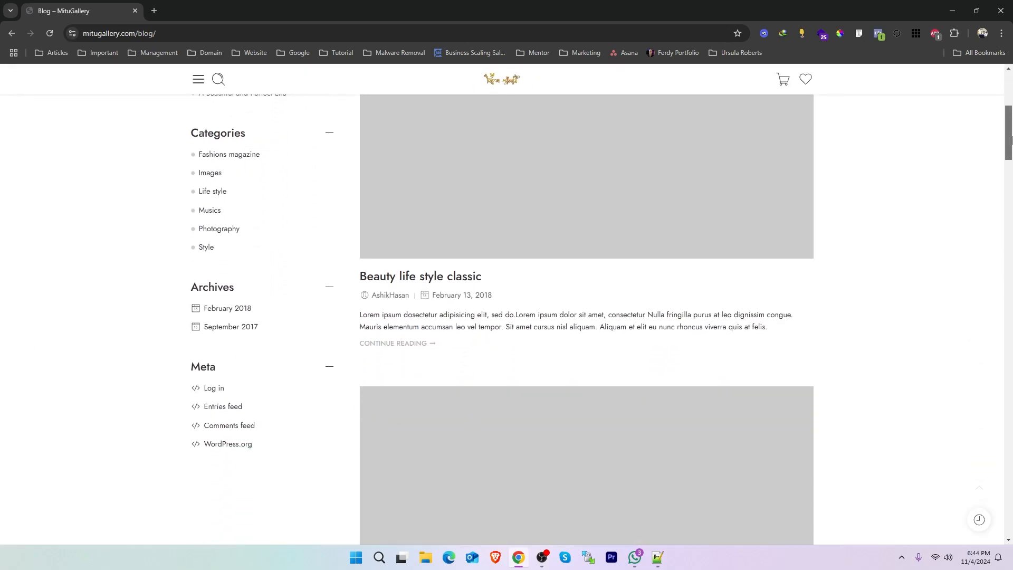
pyautogui.moveTo(355, 276); pyautogui.dragTo(489, 285)
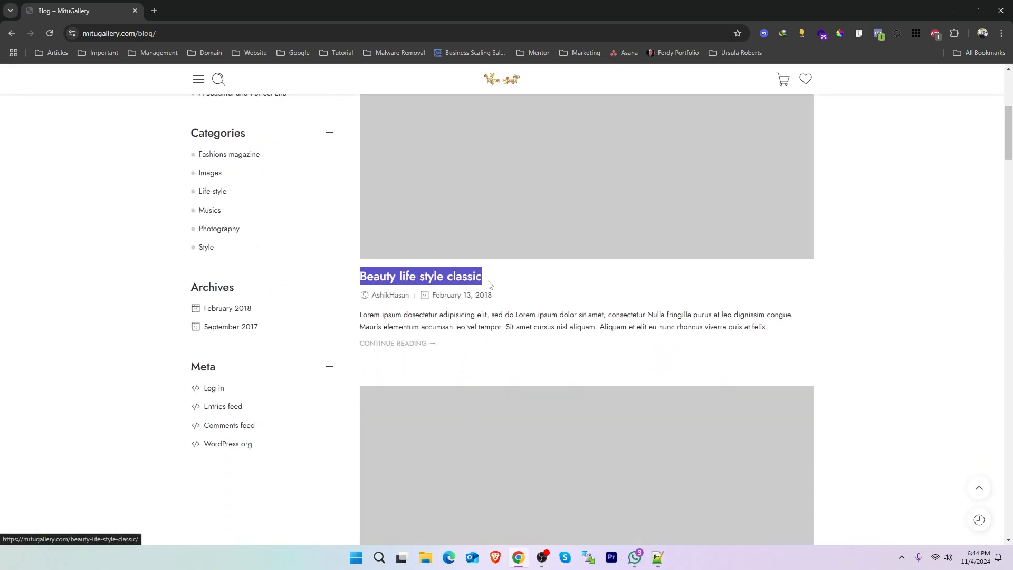
pyautogui.moveTo(355, 315); pyautogui.dragTo(509, 314)
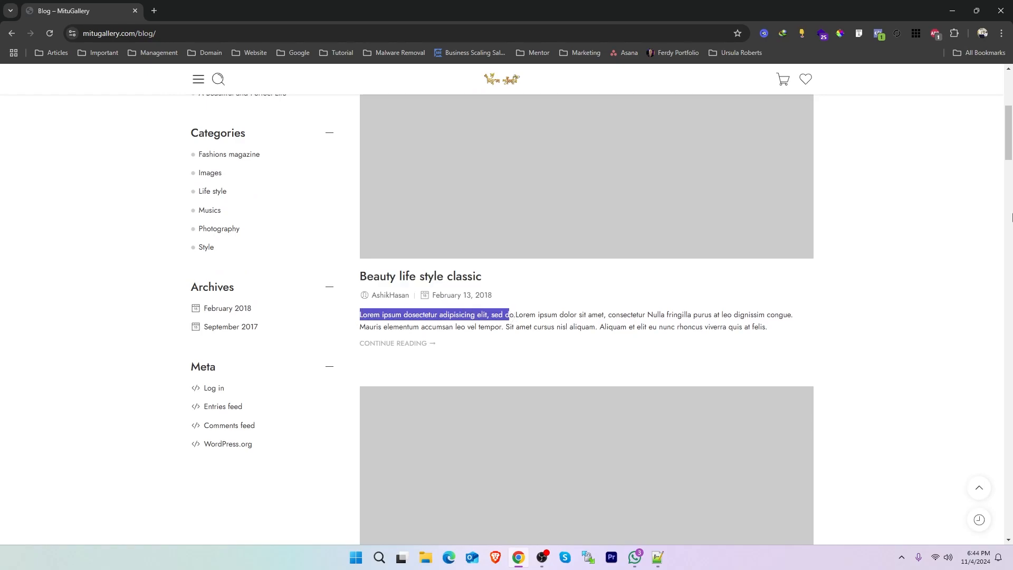
pyautogui.moveTo(1009, 142); pyautogui.dragTo(1010, 187)
pyautogui.moveTo(351, 346); pyautogui.dragTo(492, 368)
pyautogui.scroll(7, 897, 273)
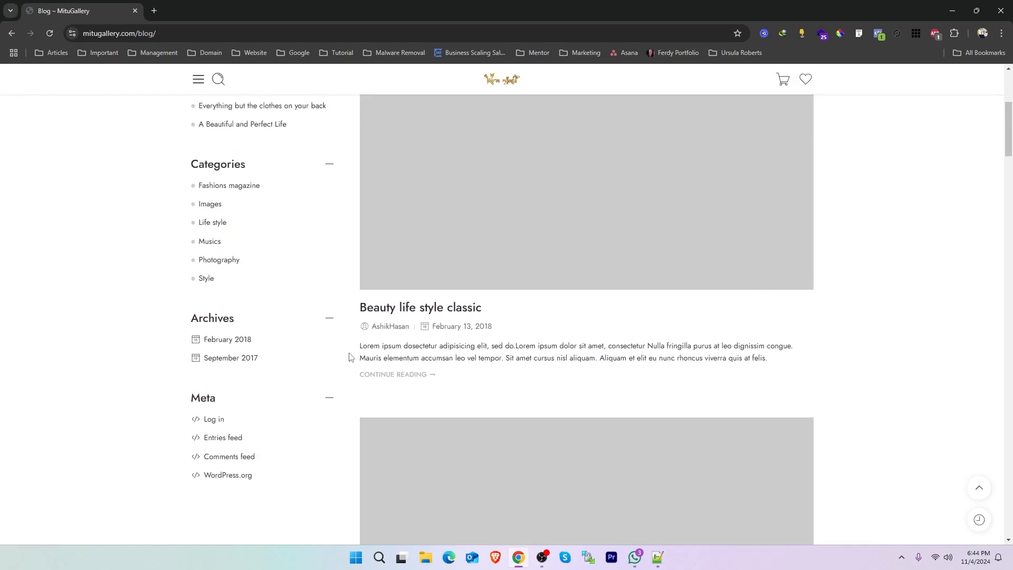
pyautogui.moveTo(359, 346); pyautogui.dragTo(491, 349)
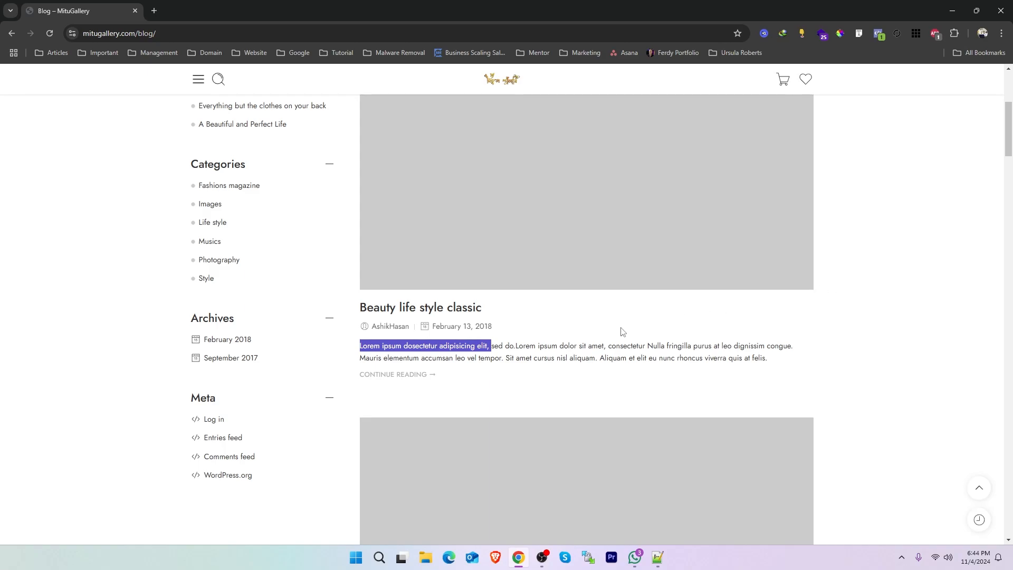
pyautogui.click(383, 350)
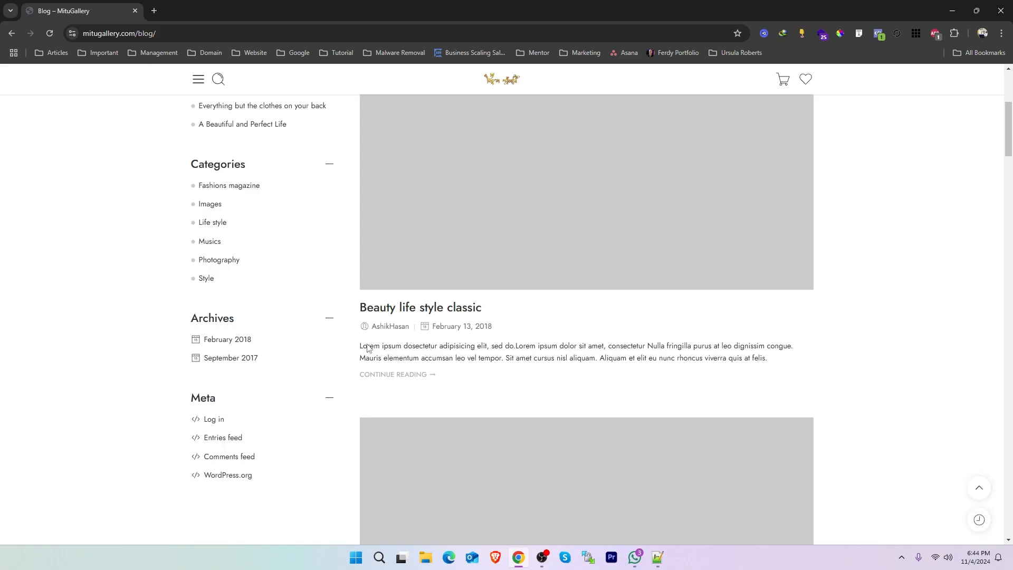
pyautogui.moveTo(364, 348); pyautogui.dragTo(421, 346)
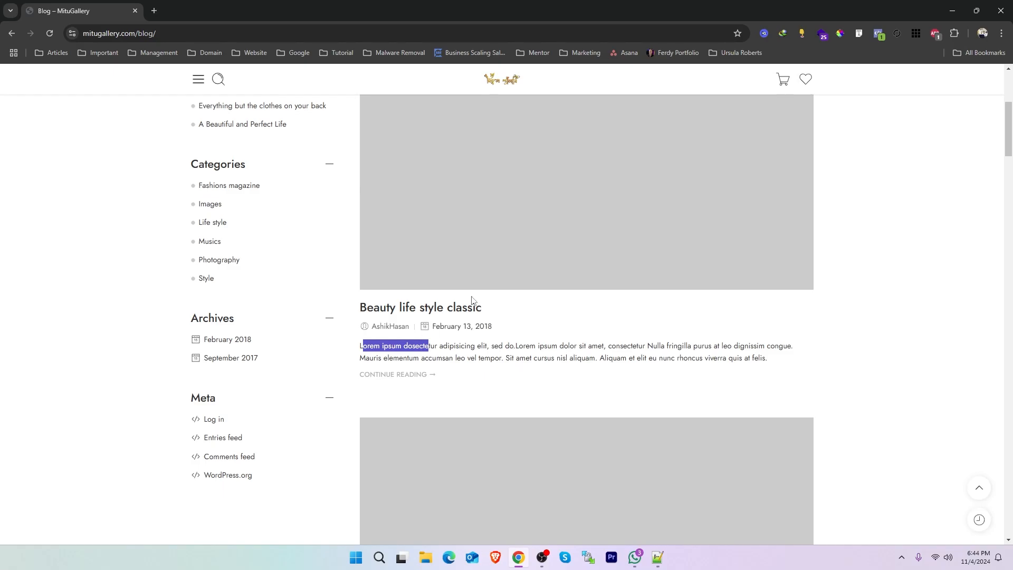
pyautogui.scroll(5, 486, 310)
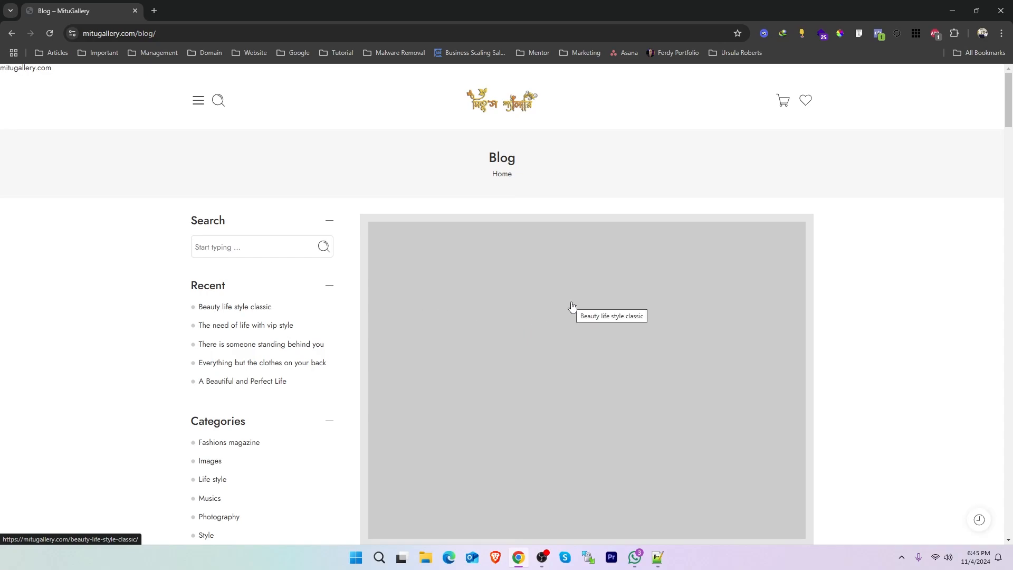
# Review the blog page's address, sidebar sections and first post's title and text, including the content further down.
pyautogui.moveTo(1010, 105); pyautogui.dragTo(1012, 125)
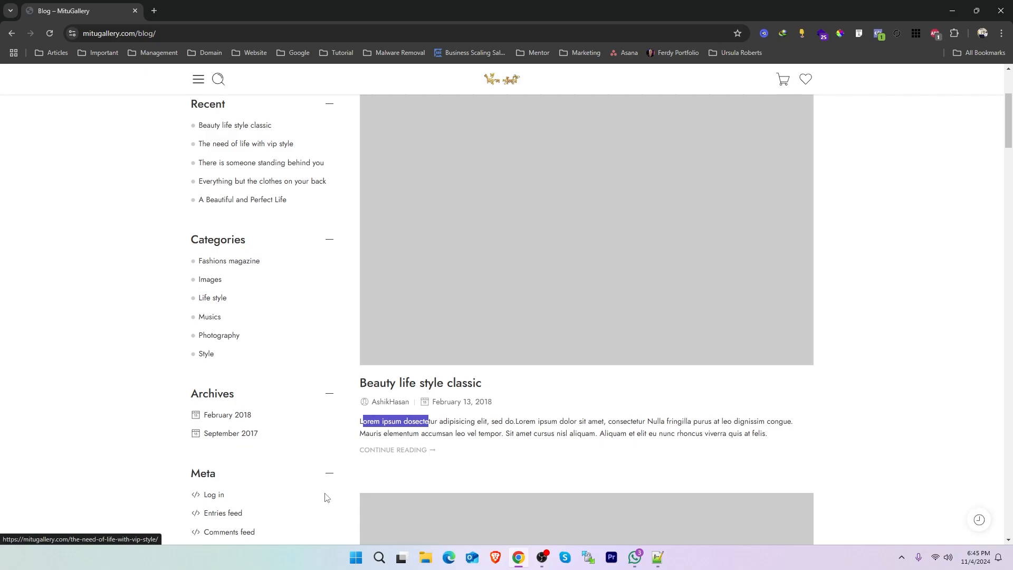
pyautogui.moveTo(509, 385); pyautogui.dragTo(359, 386)
pyautogui.click(130, 31)
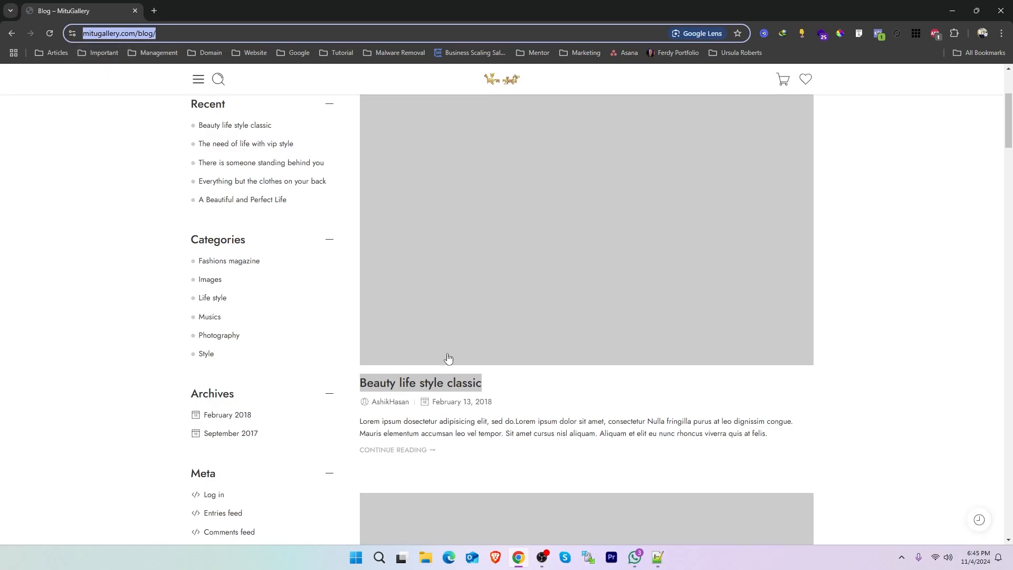
pyautogui.moveTo(517, 389); pyautogui.dragTo(353, 386)
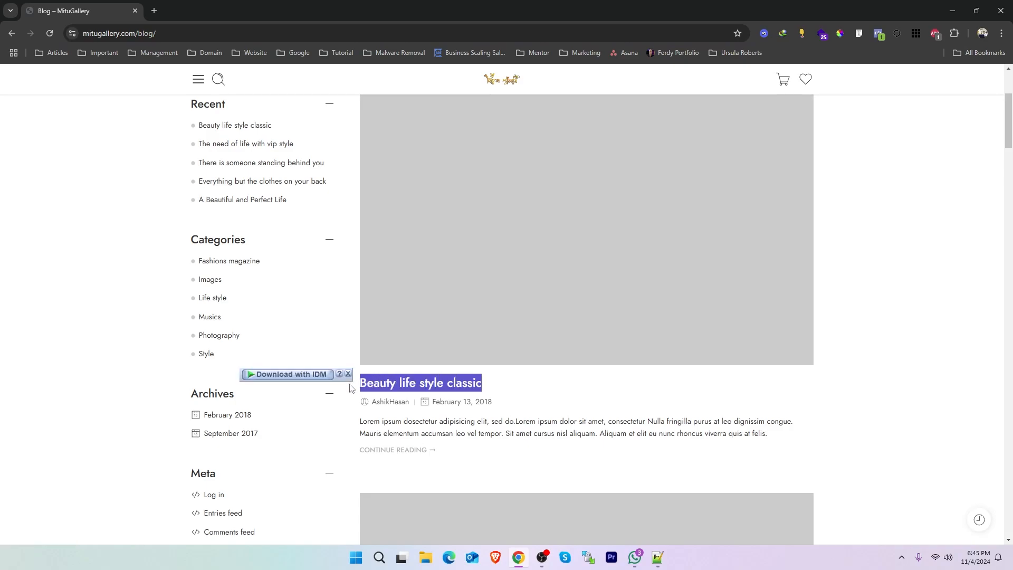
pyautogui.moveTo(499, 434); pyautogui.dragTo(361, 421)
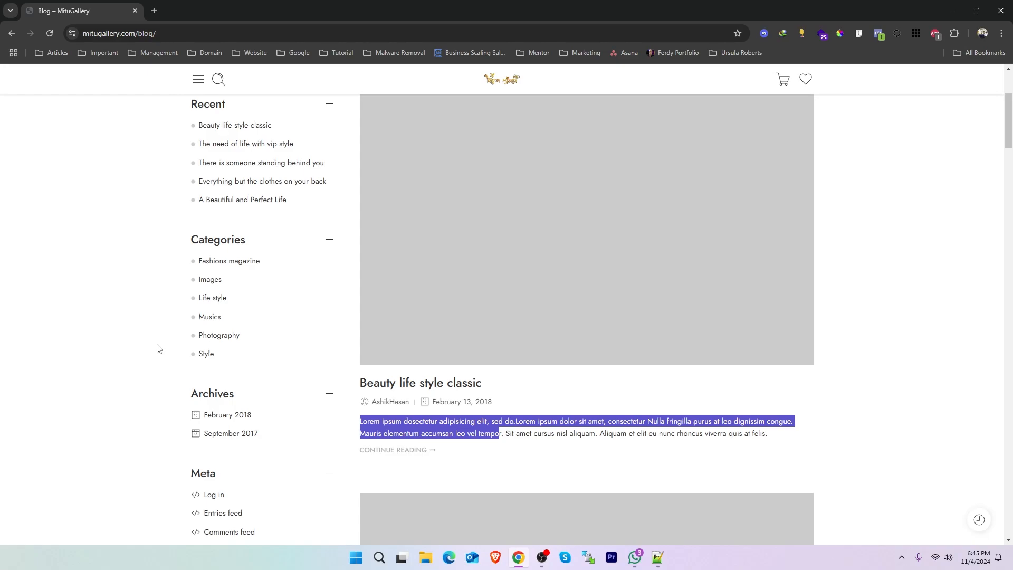
pyautogui.scroll(-4, 152, 390)
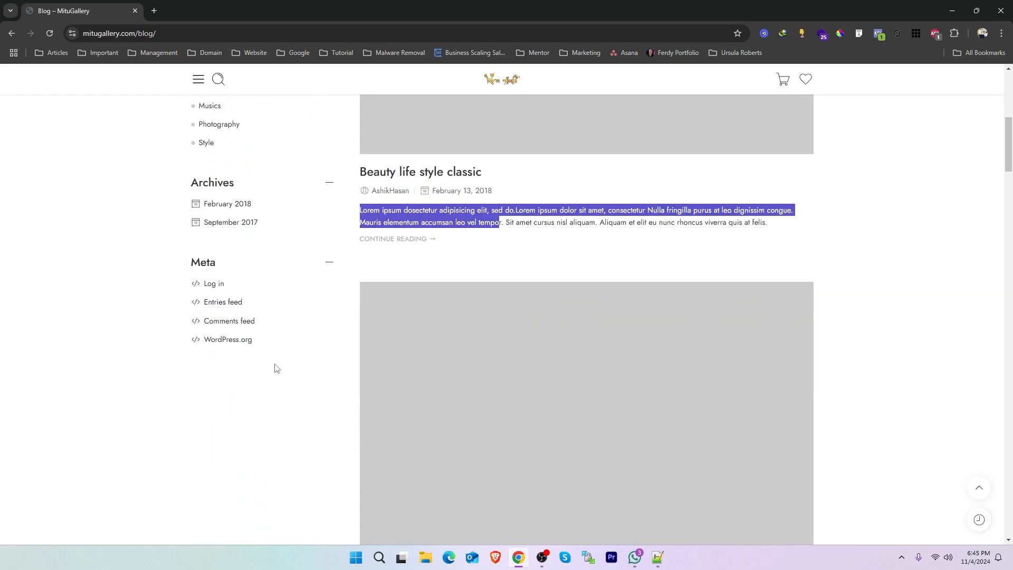
pyautogui.moveTo(275, 366)
pyautogui.mouseDown()
pyautogui.moveTo(210, 316)
pyautogui.moveTo(195, 258)
pyautogui.moveTo(265, 355)
pyautogui.mouseUp()
pyautogui.moveTo(360, 169); pyautogui.dragTo(497, 228)
pyautogui.moveTo(1008, 153); pyautogui.dragTo(1008, 109)
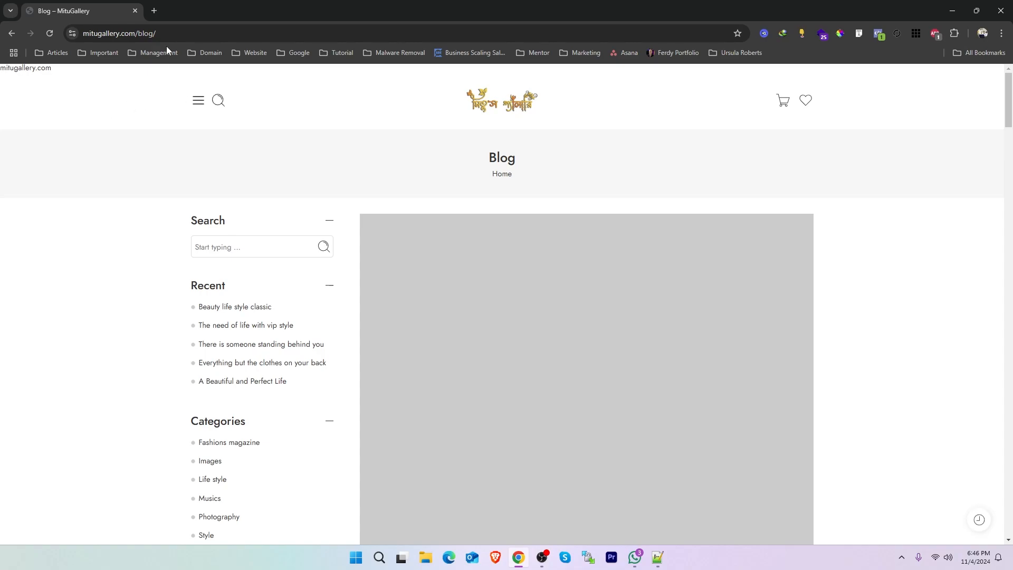
# Copy the site's base address and open its WordPress admin dashboard at /wp-admin/ in a new tab.
pyautogui.doubleClick(136, 36)
pyautogui.hotkey('ctrl', 'c')
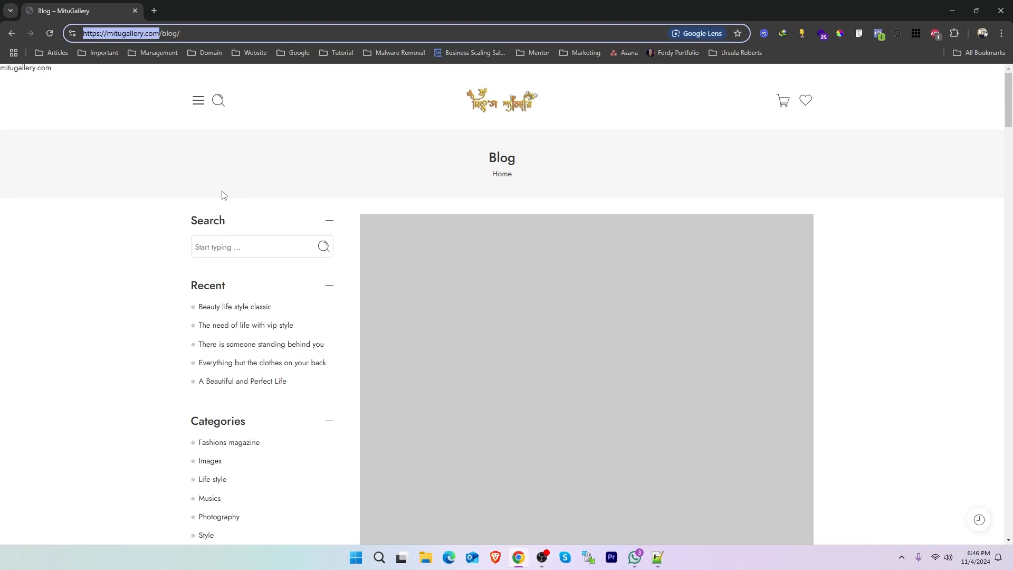
pyautogui.hotkey('ctrl', 't')
pyautogui.hotkey('ctrl', 'v')
pyautogui.write('wp')
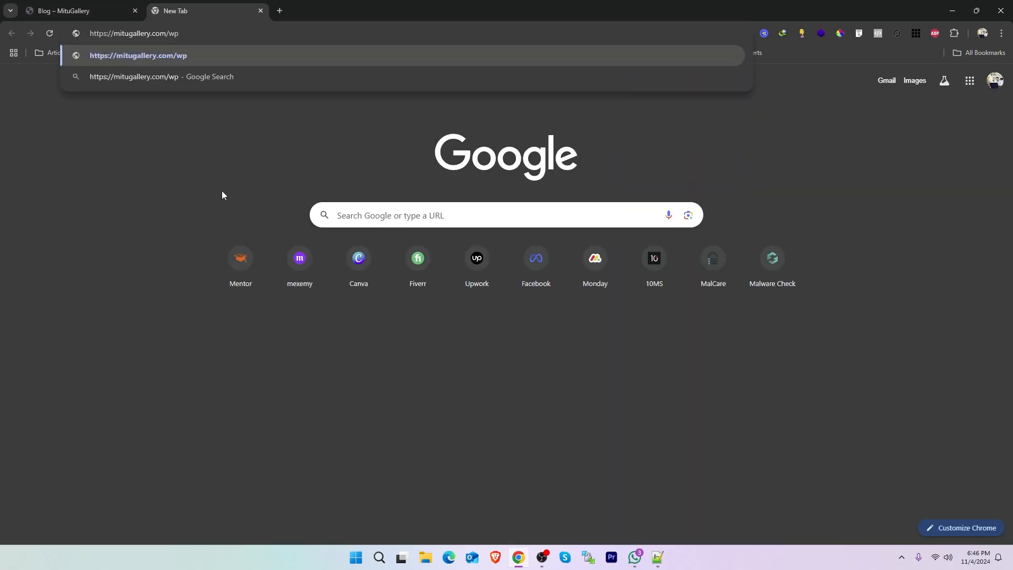
pyautogui.write('-admin/')
pyautogui.press('Return')
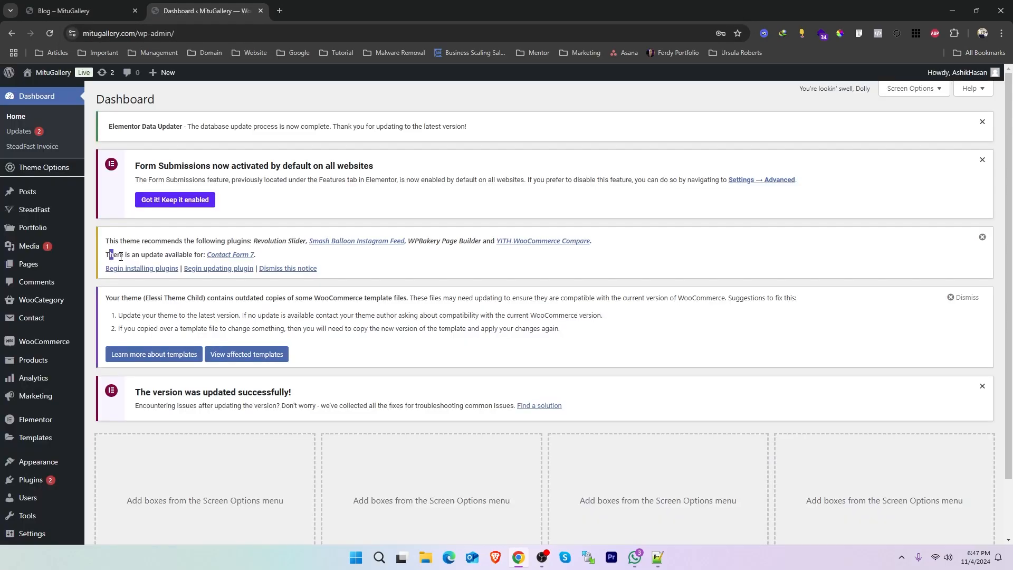
# Check the Contact Form 7 update notice on the dashboard and request the Updates page.
pyautogui.moveTo(121, 256); pyautogui.dragTo(206, 254)
pyautogui.click(297, 262)
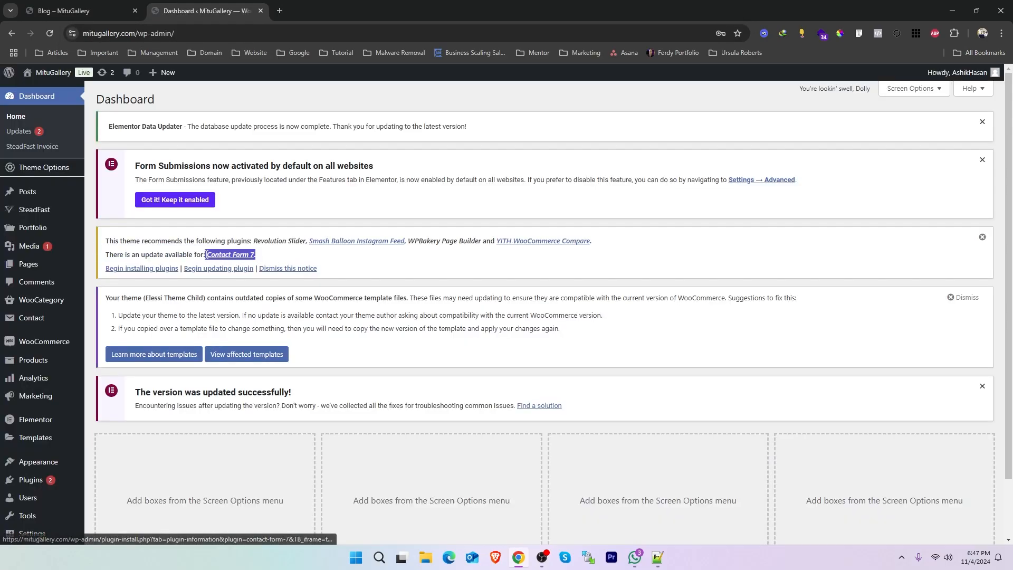
pyautogui.click(292, 260)
pyautogui.moveTo(257, 257); pyautogui.dragTo(200, 258)
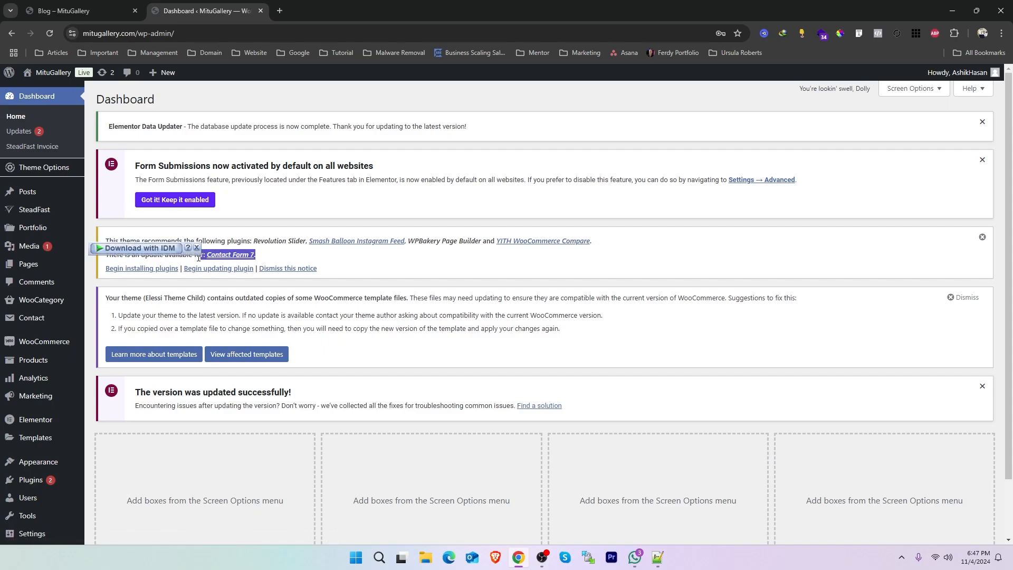
pyautogui.click(167, 181)
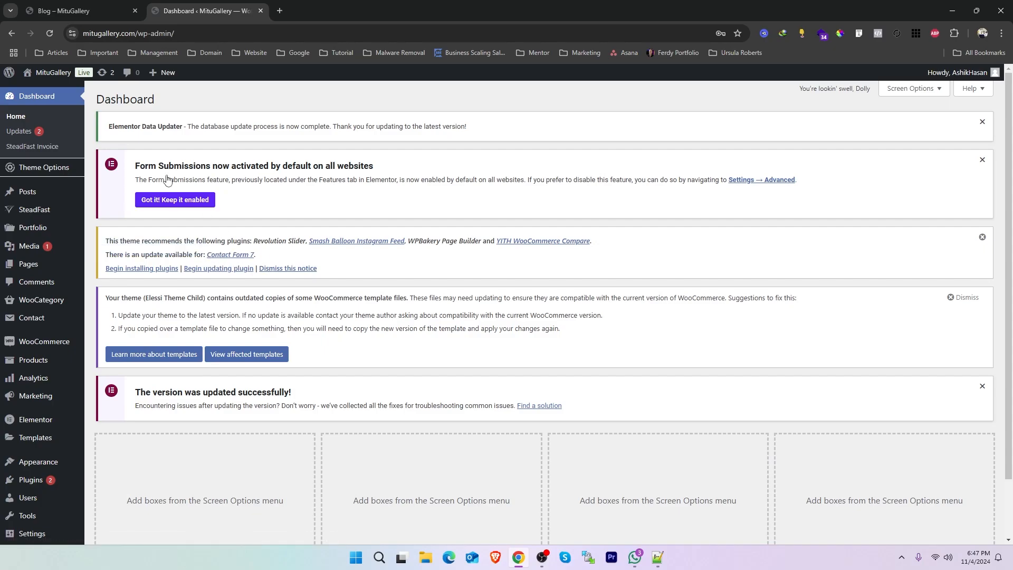
pyautogui.click(27, 132)
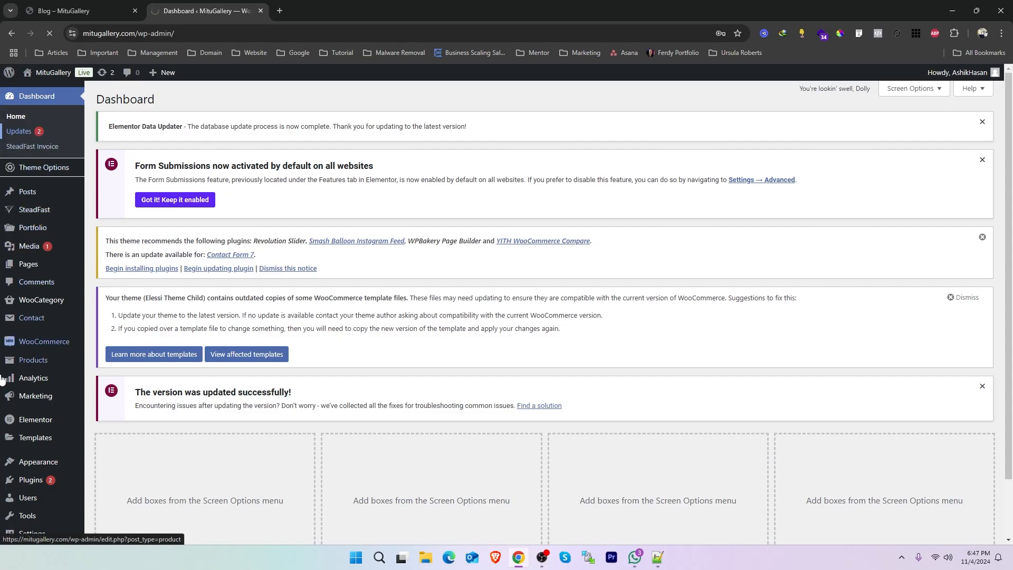
# Open the list of all WordPress users in a separate tab and switch to it.
pyautogui.scroll(-1, 77, 384)
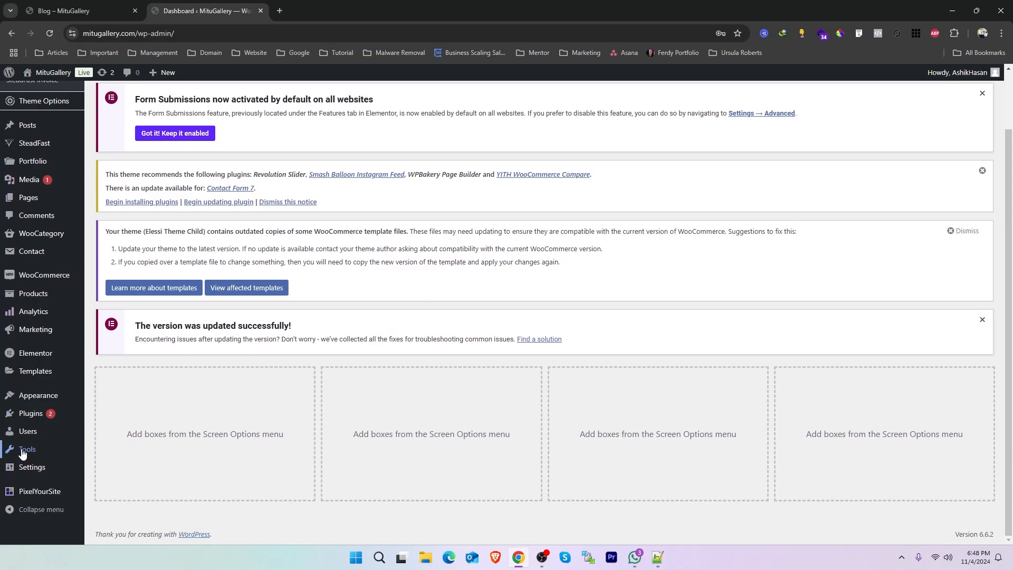
pyautogui.moveTo(26, 433)
pyautogui.middleClick(111, 433)
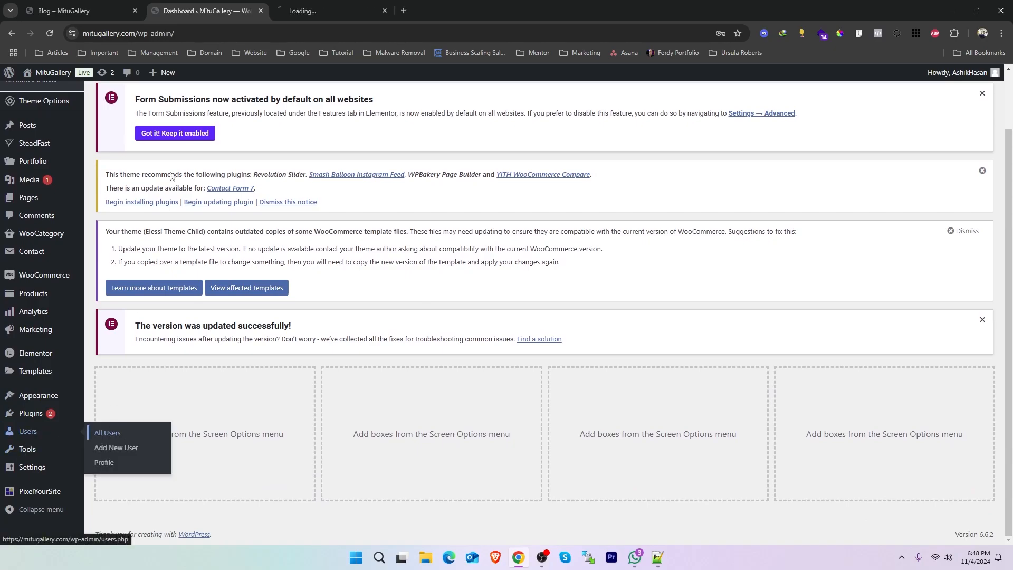
pyautogui.click(343, 5)
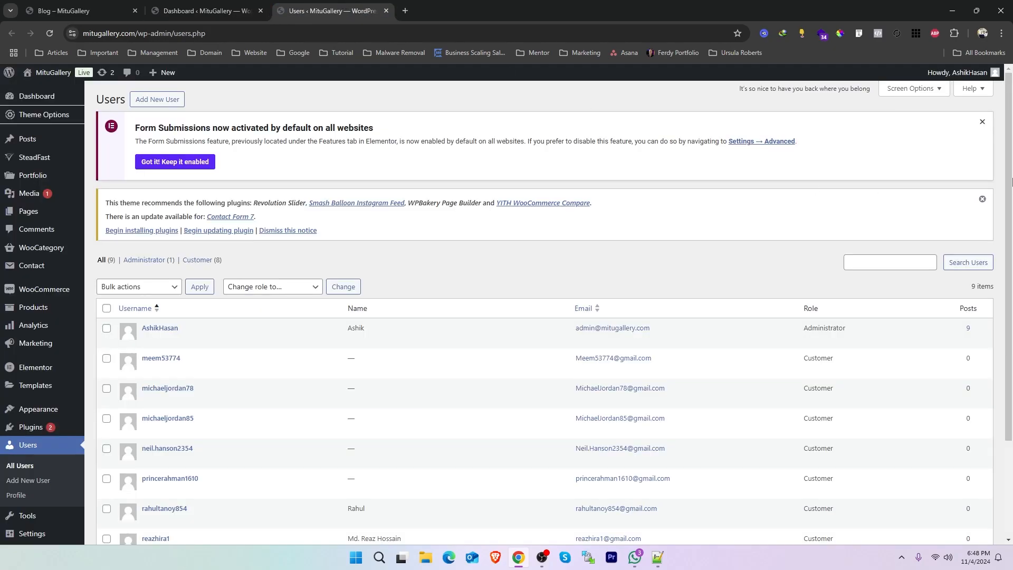
# Examine the user list, checking the total number of accounts and each account's username, name and role.
pyautogui.scroll(-1, 976, 238)
pyautogui.moveTo(971, 241); pyautogui.dragTo(1002, 247)
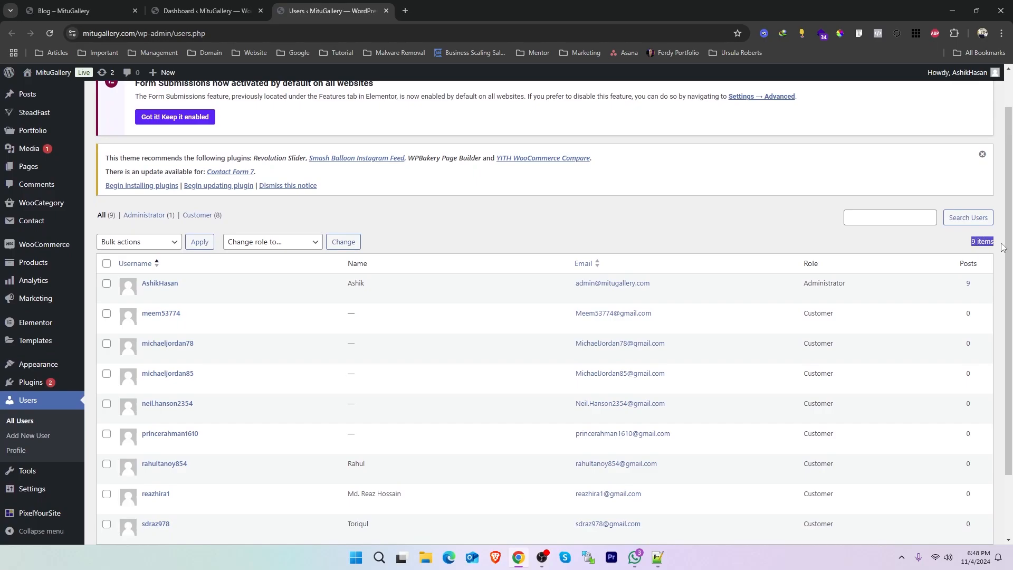
pyautogui.scroll(-2, 508, 224)
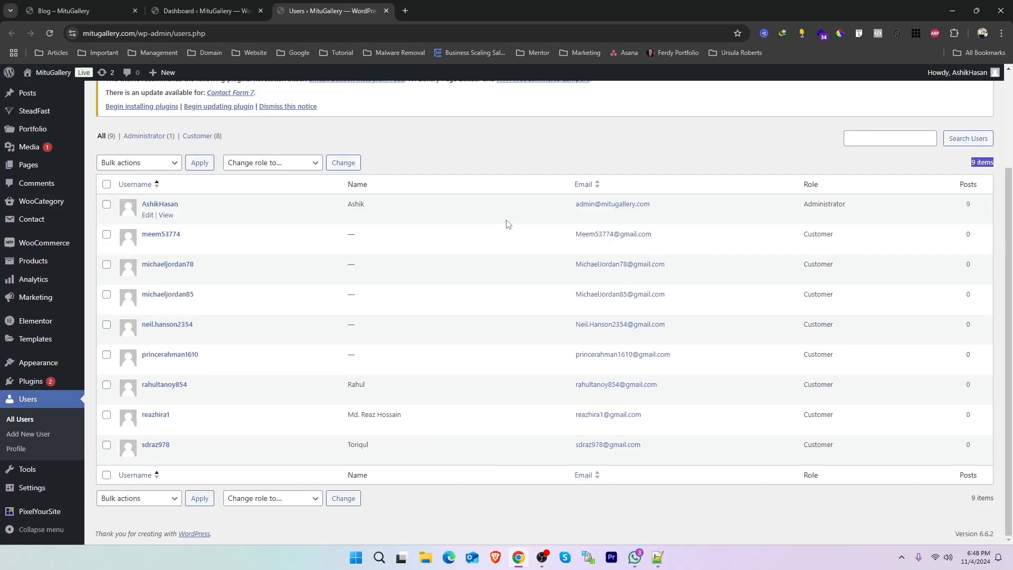
pyautogui.click(469, 160)
pyautogui.scroll(1, 182, 242)
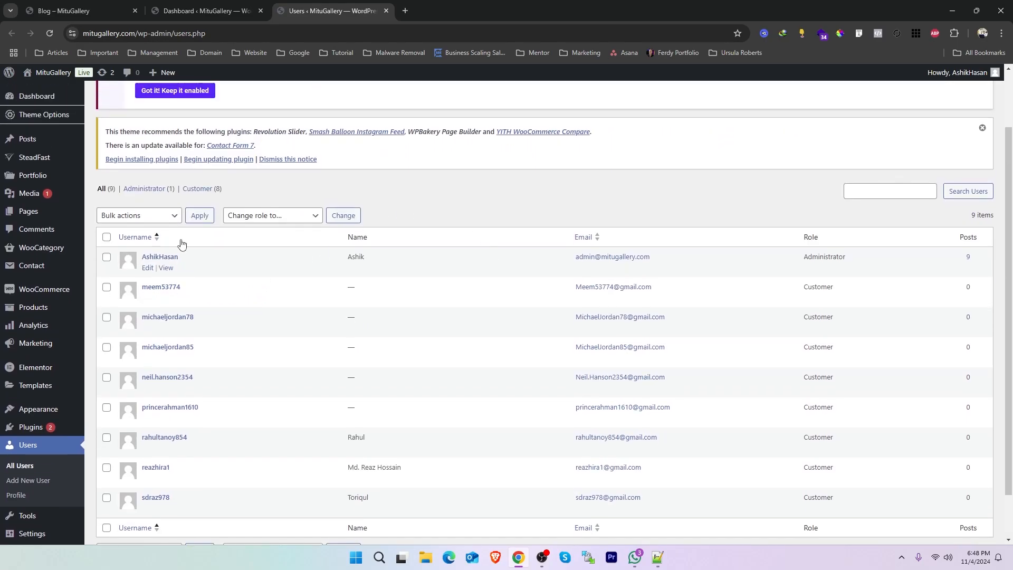
pyautogui.scroll(2, 182, 242)
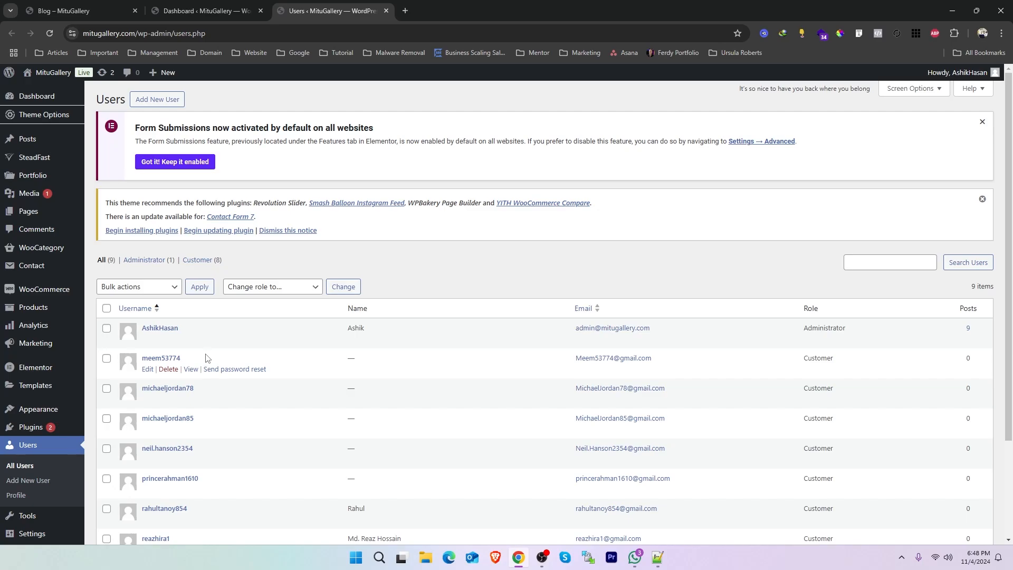
pyautogui.scroll(-2, 206, 358)
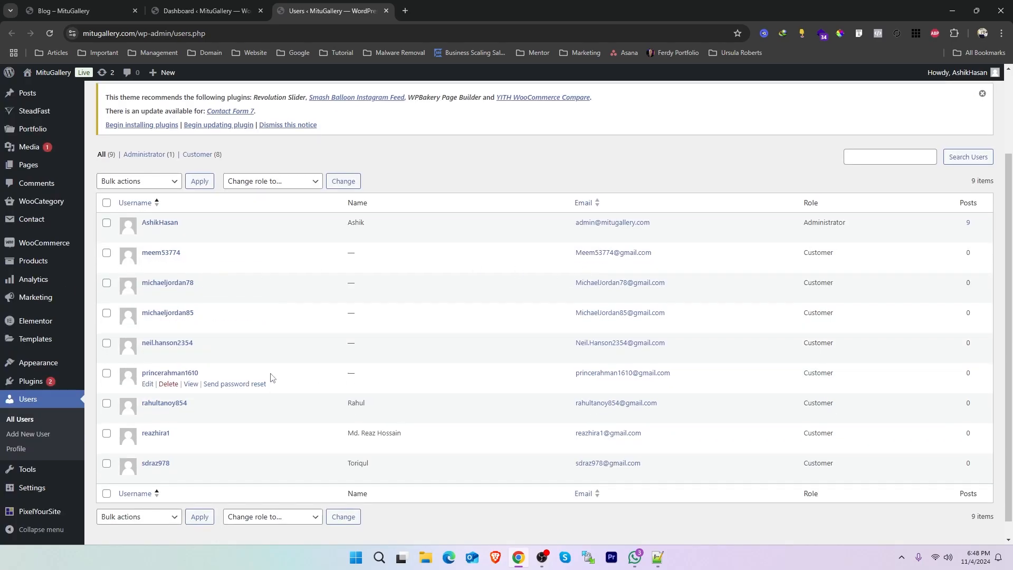
pyautogui.moveTo(377, 409); pyautogui.dragTo(314, 410)
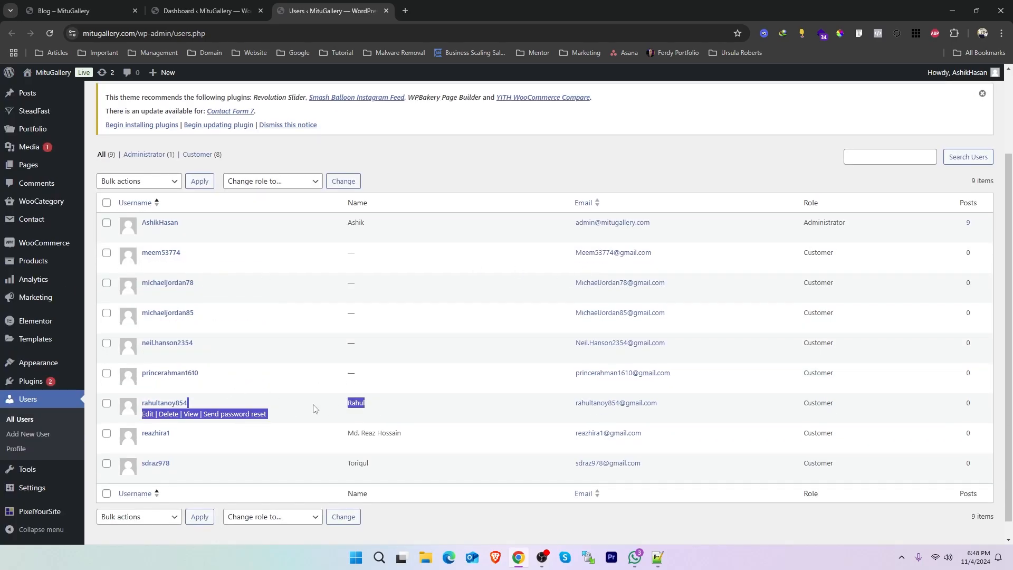
# Check the role assigned to each account in the user list, comparing the administrator with the customer accounts.
pyautogui.click(489, 180)
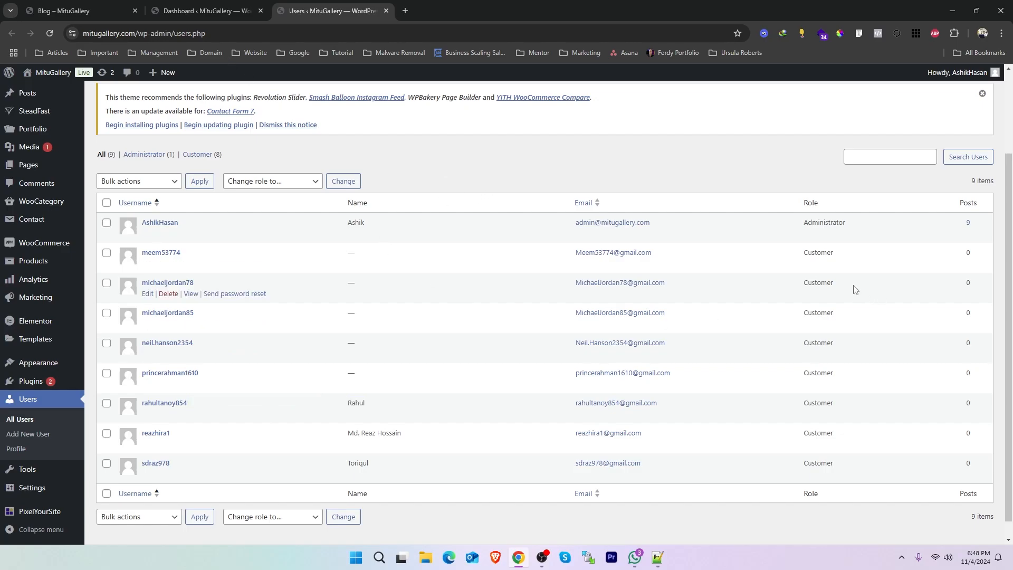
pyautogui.moveTo(854, 286); pyautogui.dragTo(811, 283)
pyautogui.moveTo(839, 252); pyautogui.dragTo(804, 250)
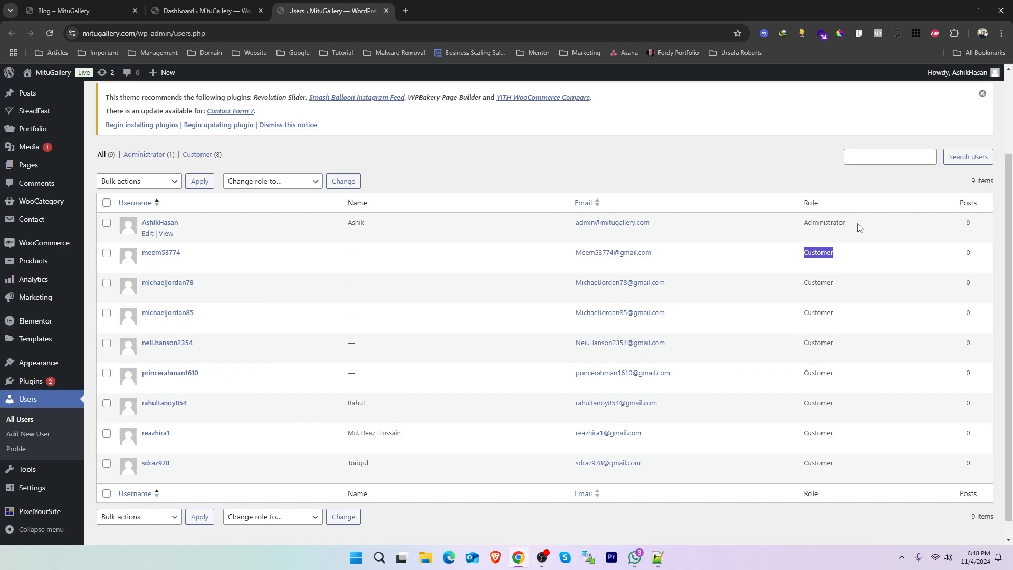
pyautogui.moveTo(860, 225); pyautogui.dragTo(783, 226)
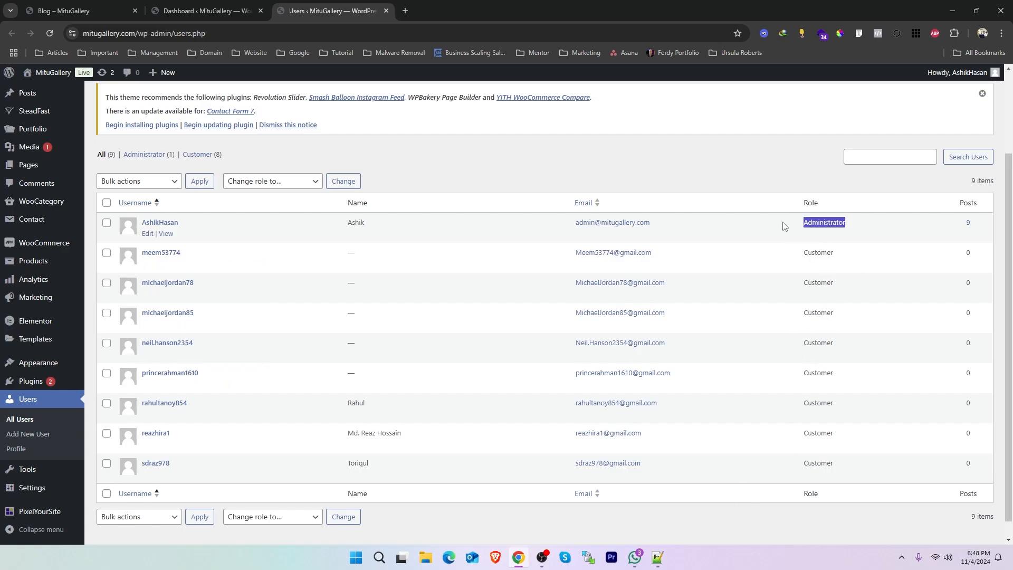
pyautogui.moveTo(842, 254); pyautogui.dragTo(798, 252)
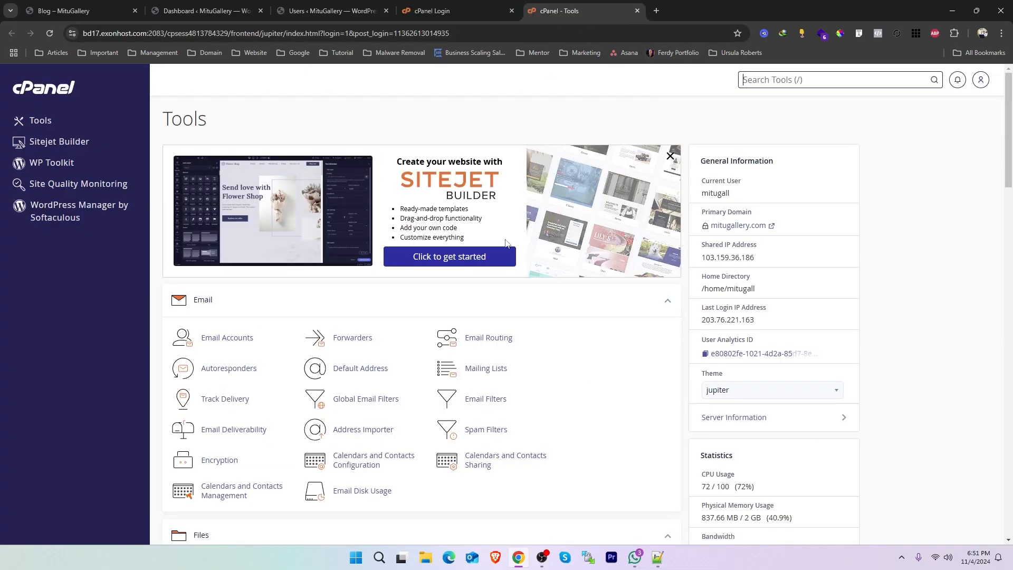
# Open File Manager from the hosting account's cPanel tools and go into the public_html folder.
pyautogui.scroll(-4, 473, 252)
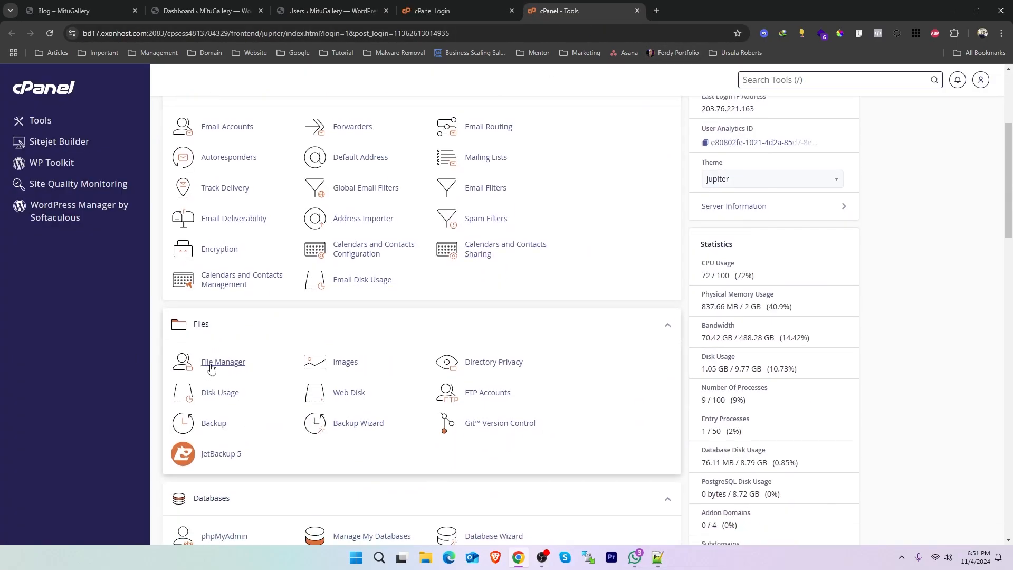
pyautogui.click(209, 364)
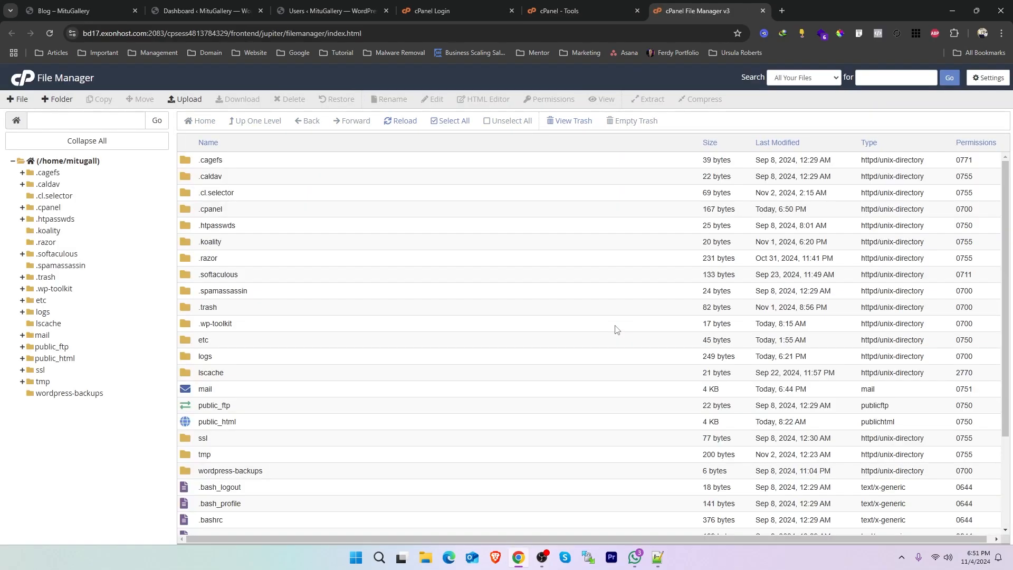
pyautogui.scroll(-3, 371, 360)
pyautogui.scroll(3, 488, 326)
pyautogui.scroll(-3, 488, 325)
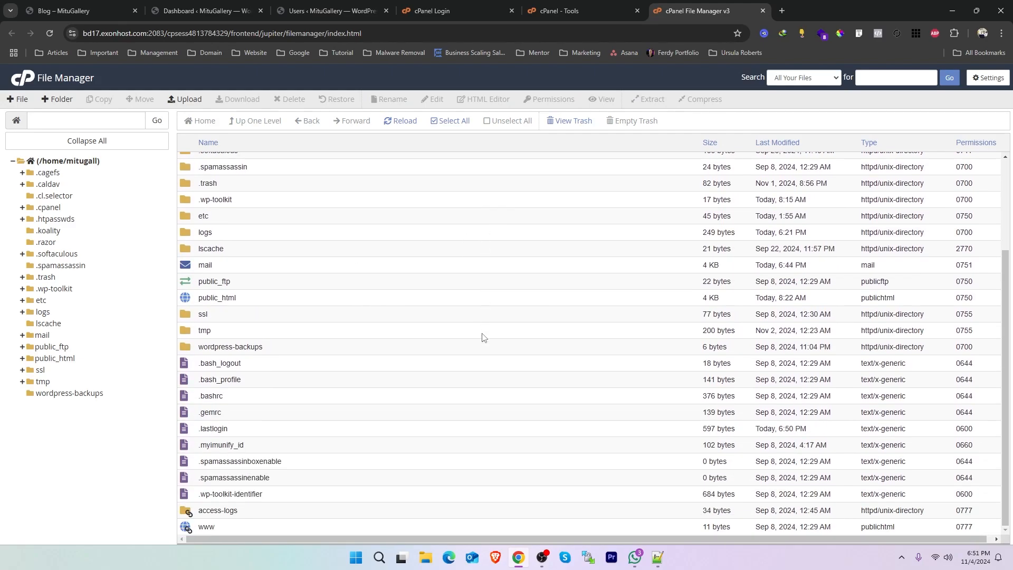
pyautogui.doubleClick(190, 298)
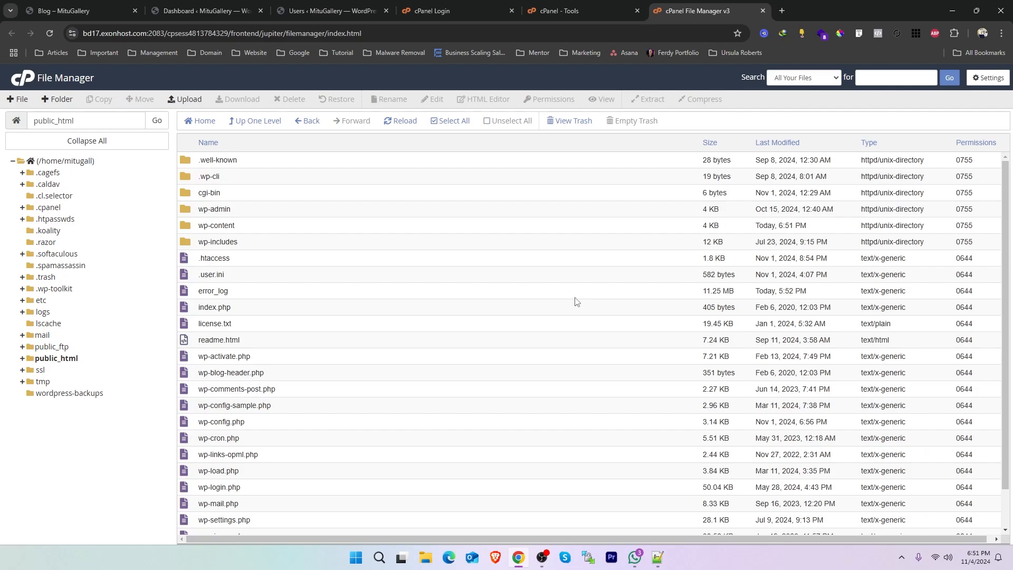
# Examine the WordPress core files and folders in public_html, from .user.ini down to the end of the listing.
pyautogui.click(226, 278)
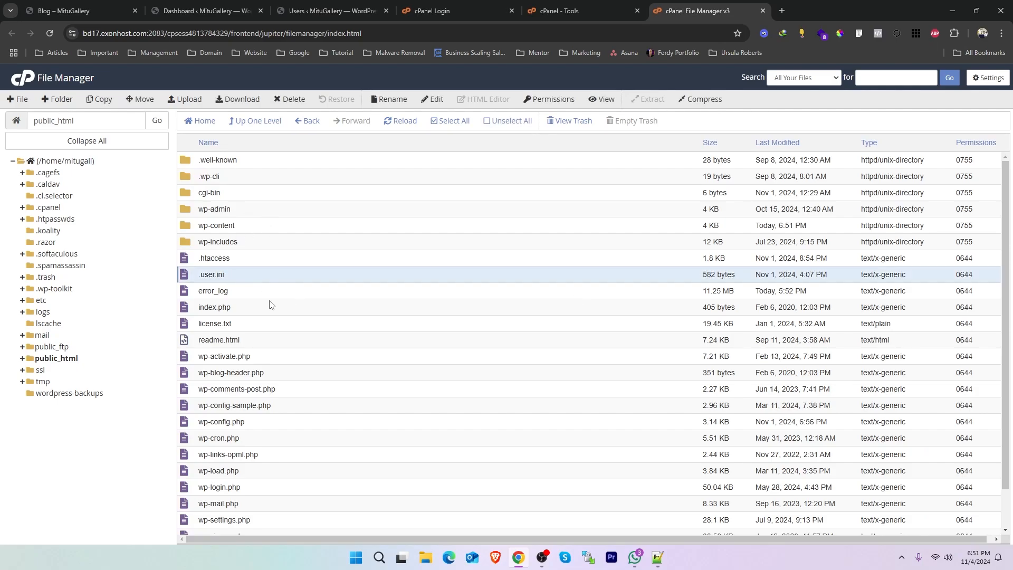
pyautogui.click(244, 325)
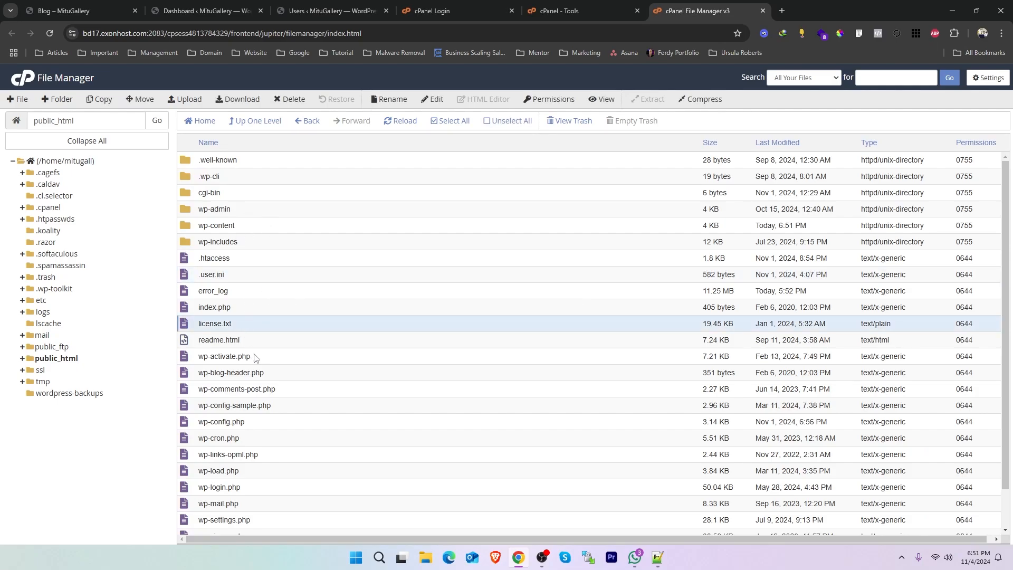
pyautogui.click(255, 358)
pyautogui.click(278, 393)
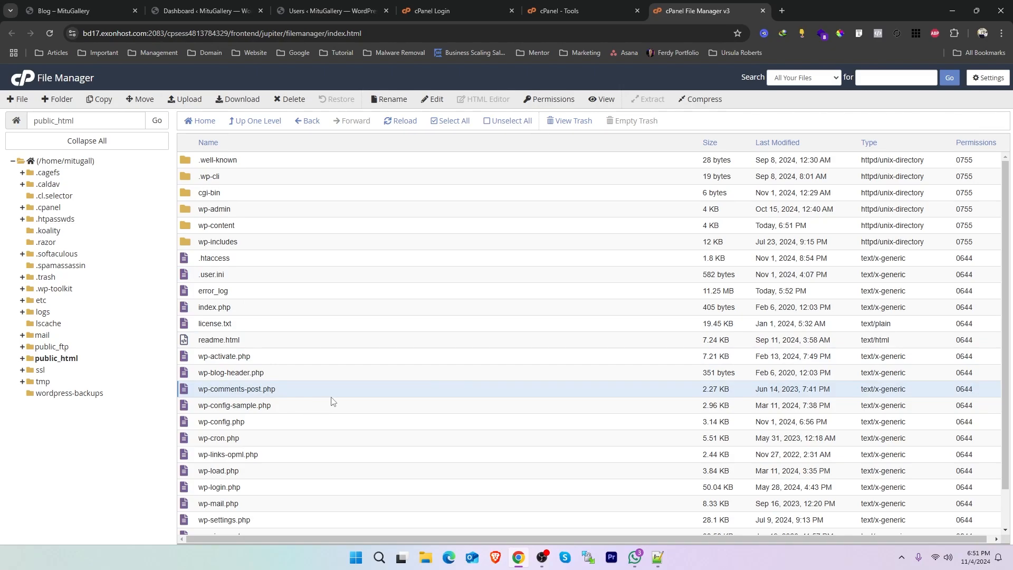
pyautogui.scroll(-2, 336, 402)
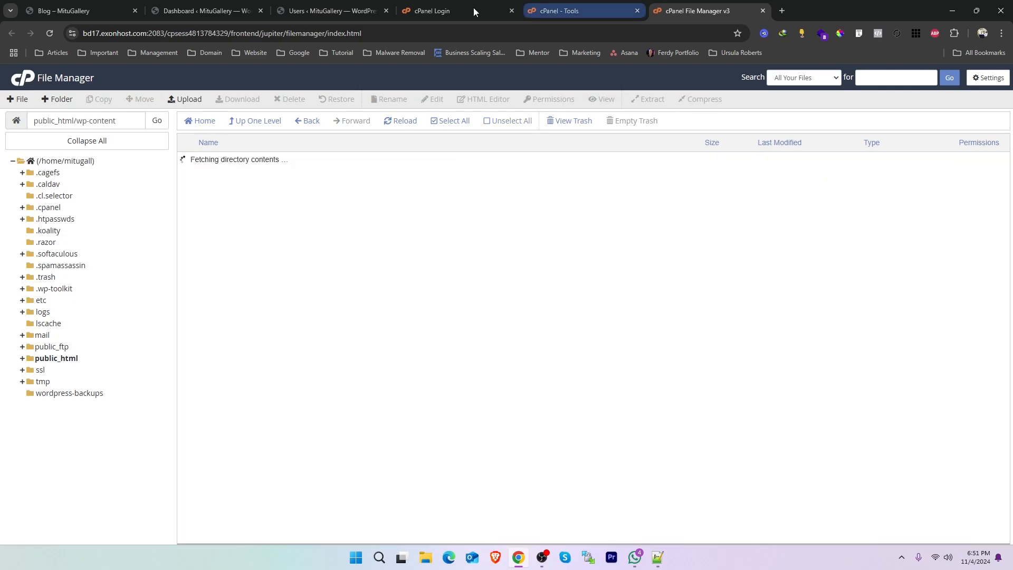
# Switch back to the WordPress admin, check the installed themes and open the list of installed plugins.
pyautogui.click(205, 11)
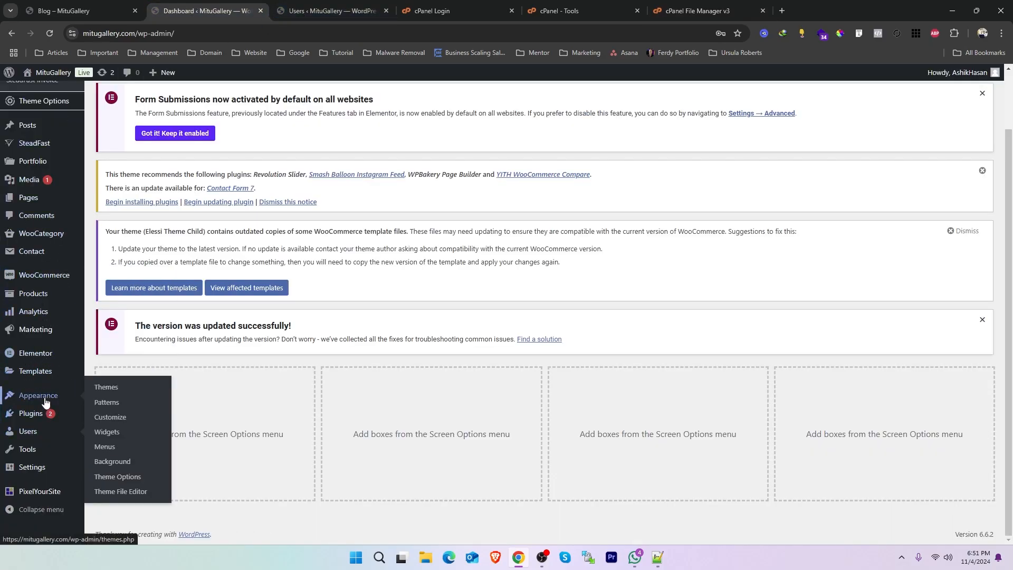
pyautogui.click(117, 390)
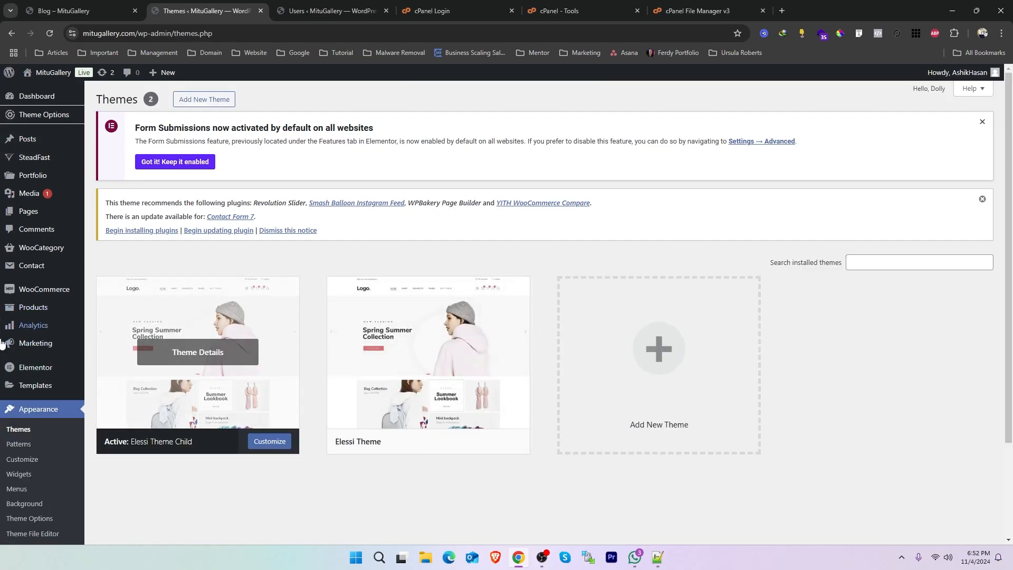
pyautogui.scroll(-2, 20, 280)
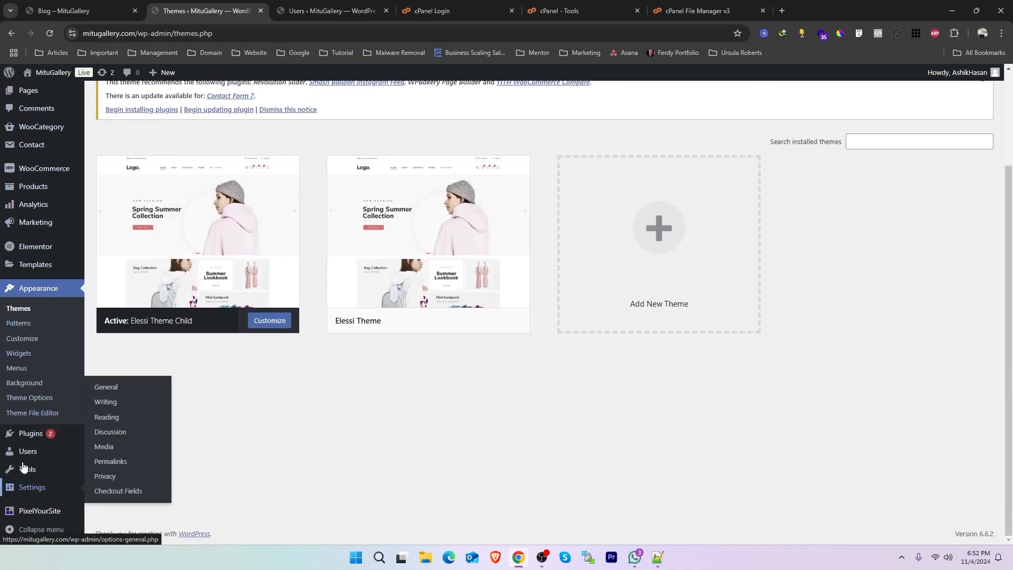
pyautogui.moveTo(31, 434)
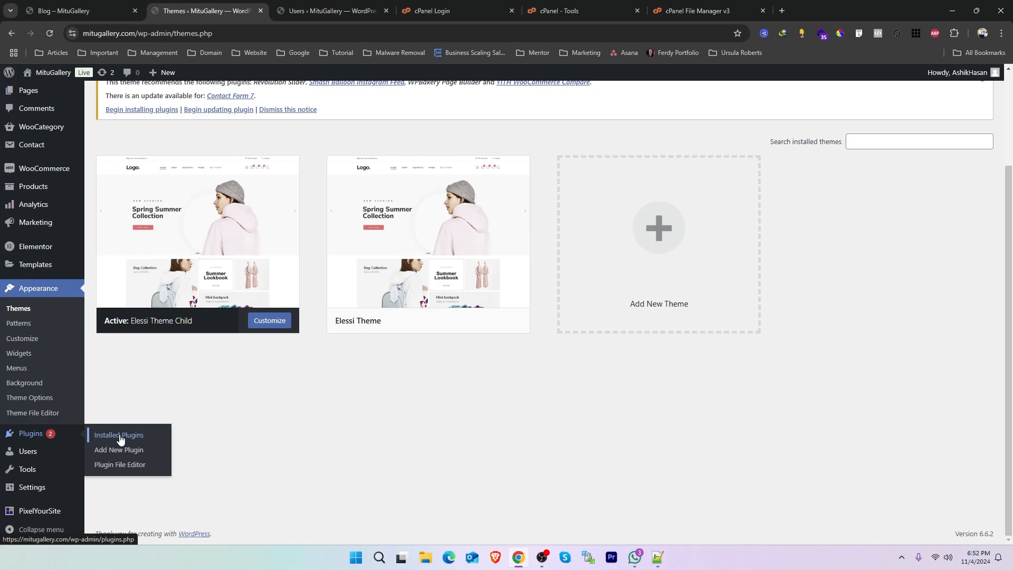
pyautogui.click(120, 436)
# Review the installed plugins one by one, from Elementor Pro down to WooCommerce, and return to the start of the list.
pyautogui.moveTo(170, 360); pyautogui.dragTo(123, 358)
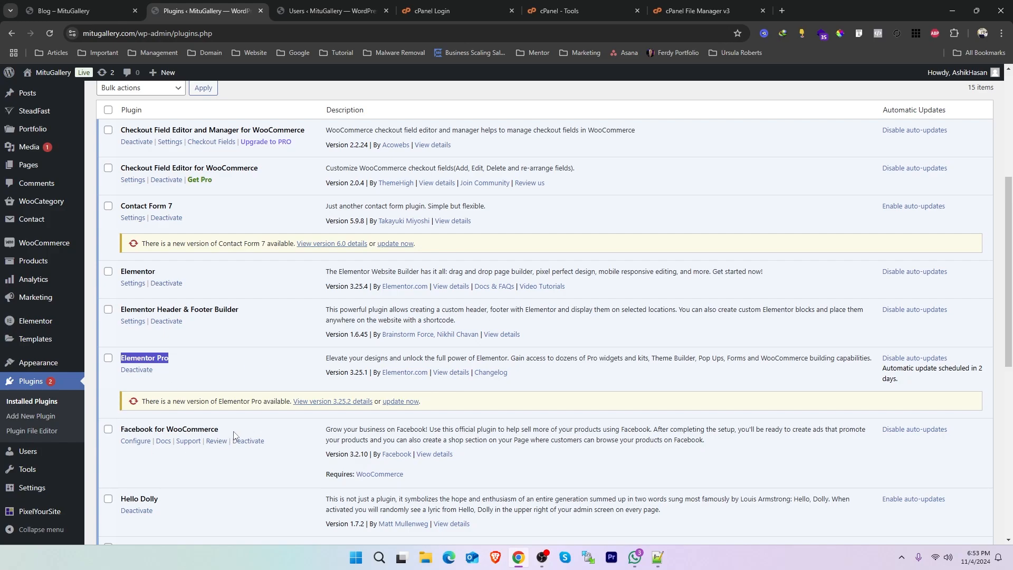
pyautogui.moveTo(233, 430); pyautogui.dragTo(140, 429)
pyautogui.scroll(-2, 138, 437)
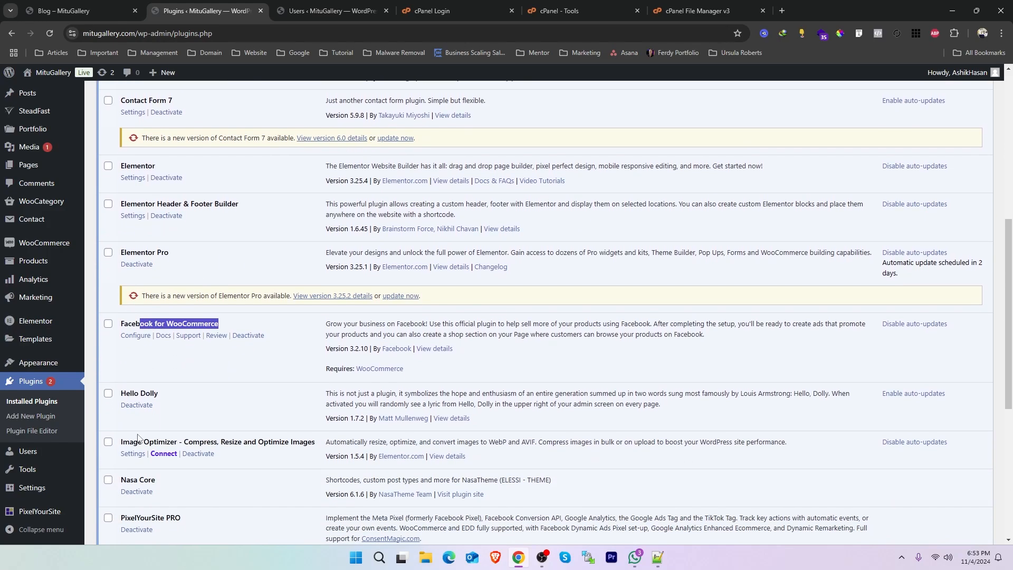
pyautogui.scroll(-2, 147, 389)
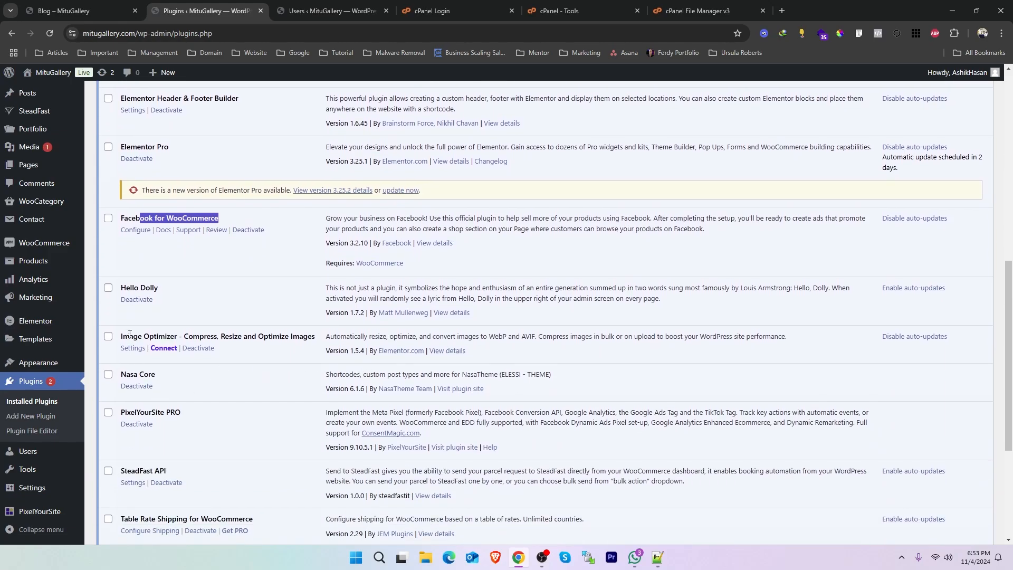
pyautogui.moveTo(129, 333); pyautogui.dragTo(199, 337)
pyautogui.moveTo(169, 380); pyautogui.dragTo(118, 378)
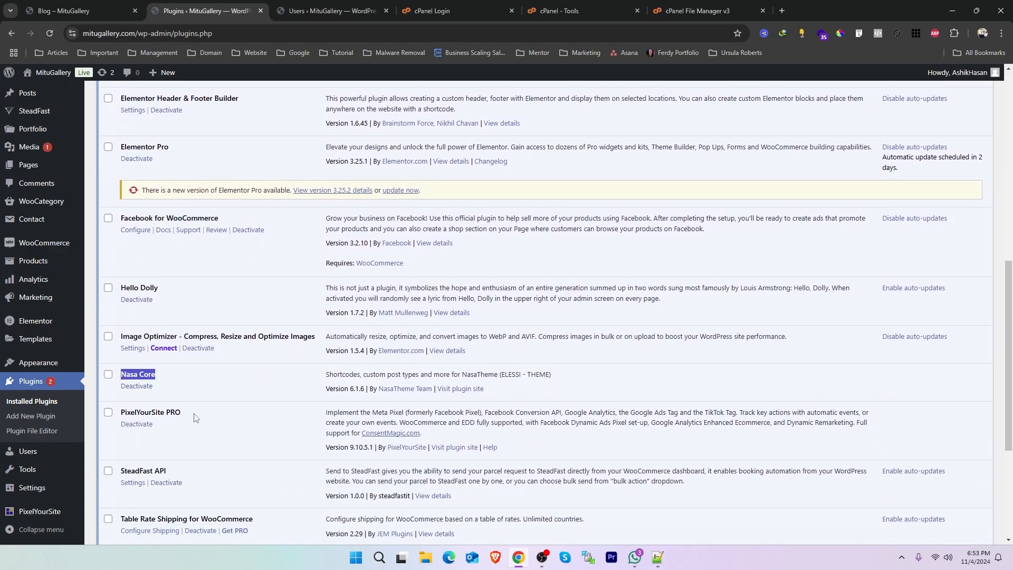
pyautogui.moveTo(194, 415); pyautogui.dragTo(156, 413)
pyautogui.scroll(-3, 204, 426)
pyautogui.moveTo(168, 314); pyautogui.dragTo(143, 315)
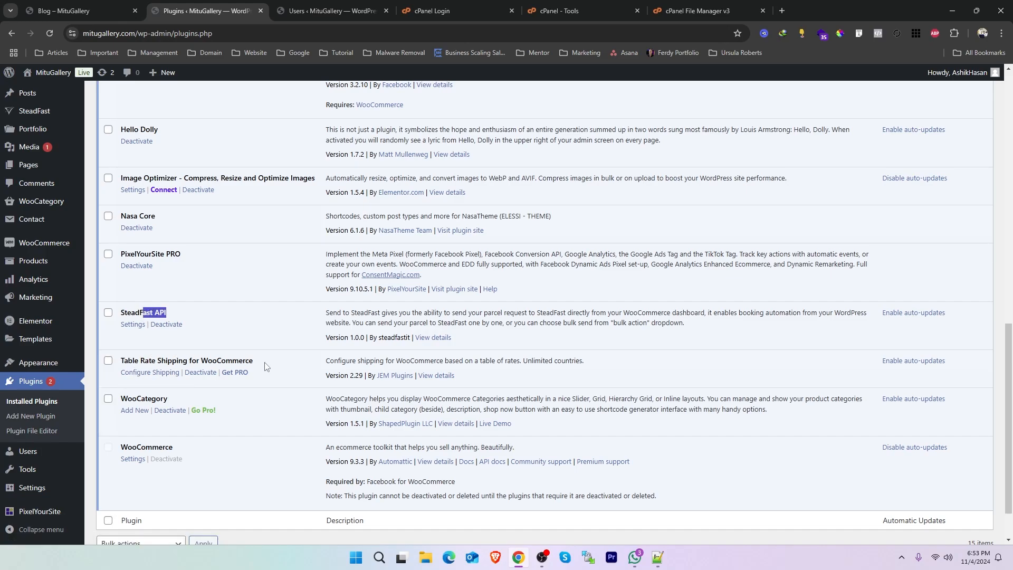
pyautogui.moveTo(266, 364); pyautogui.dragTo(145, 364)
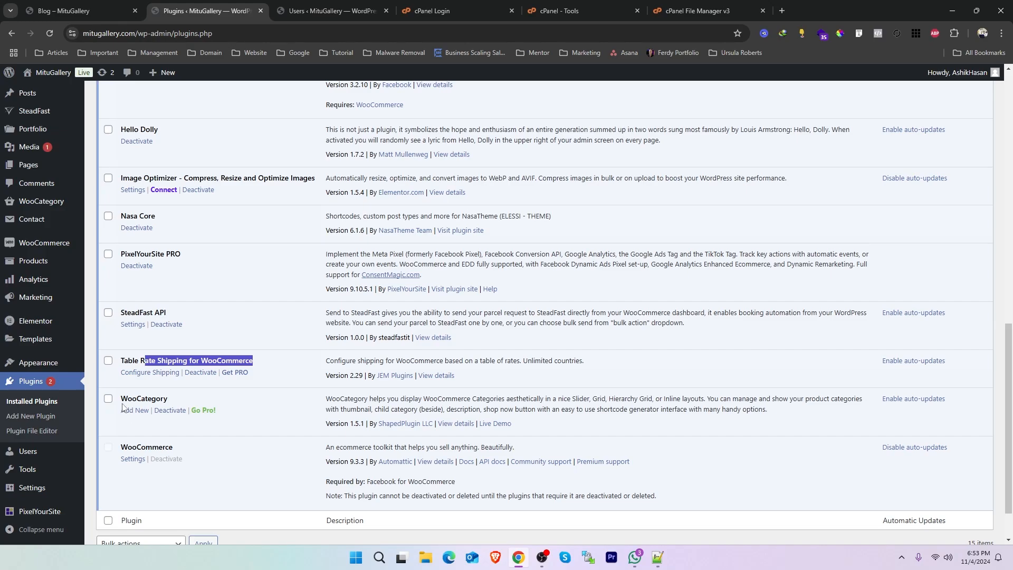
pyautogui.moveTo(193, 399); pyautogui.dragTo(132, 399)
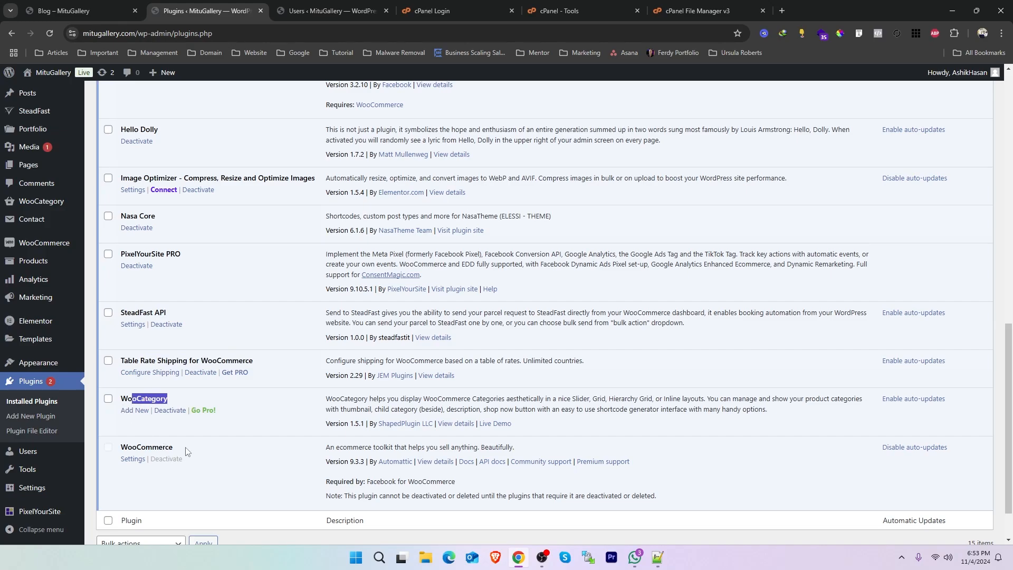
pyautogui.moveTo(187, 448); pyautogui.dragTo(132, 448)
pyautogui.scroll(-1, 237, 422)
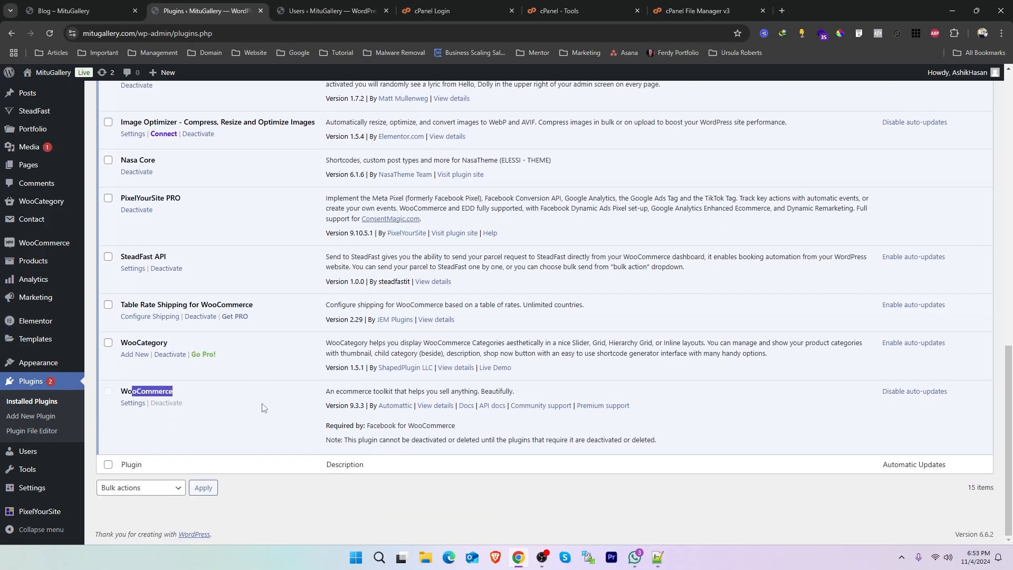
pyautogui.scroll(15, 262, 407)
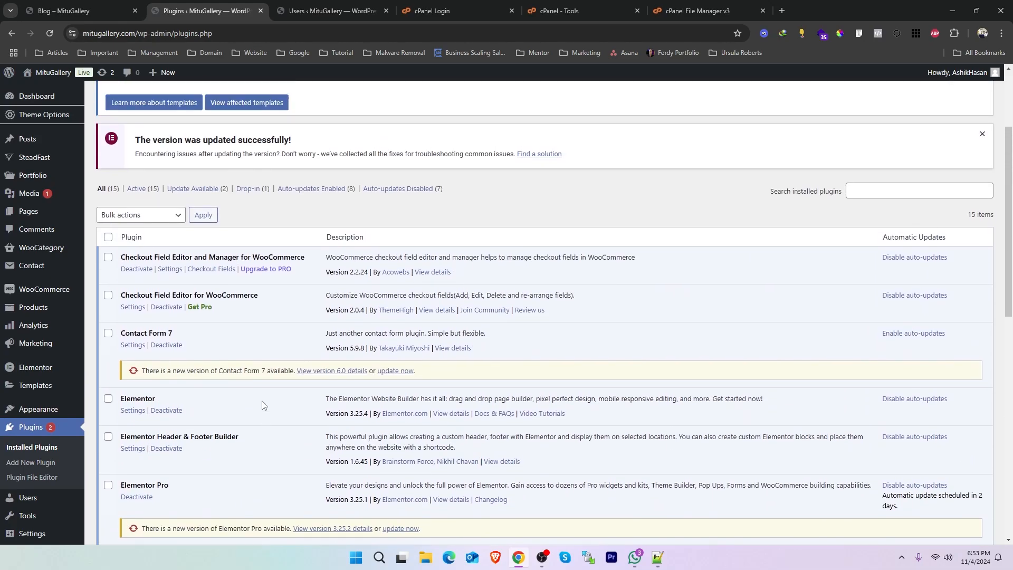
pyautogui.scroll(3, 263, 404)
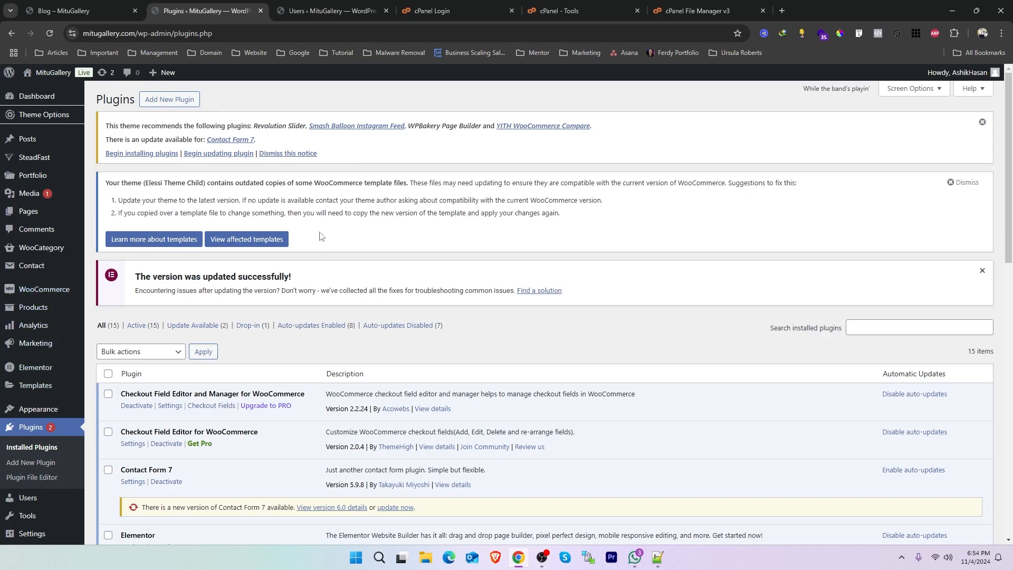
# Copy the site's base address and open the Sucuri SiteCheck malware scanner in a new tab.
pyautogui.moveTo(137, 33); pyautogui.dragTo(83, 33)
pyautogui.hotkey('ctrl', 'c')
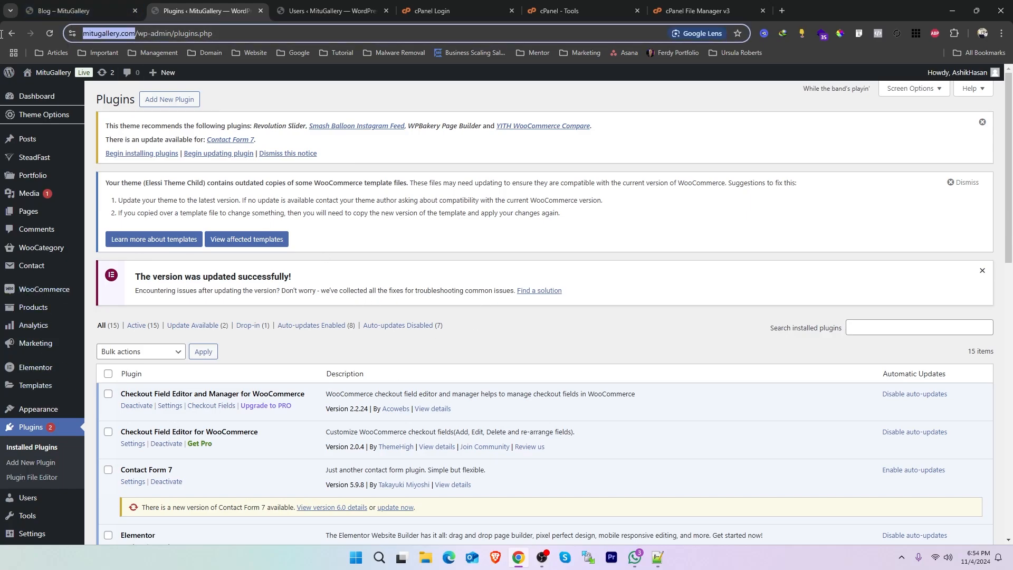
pyautogui.hotkey('ctrl', 't')
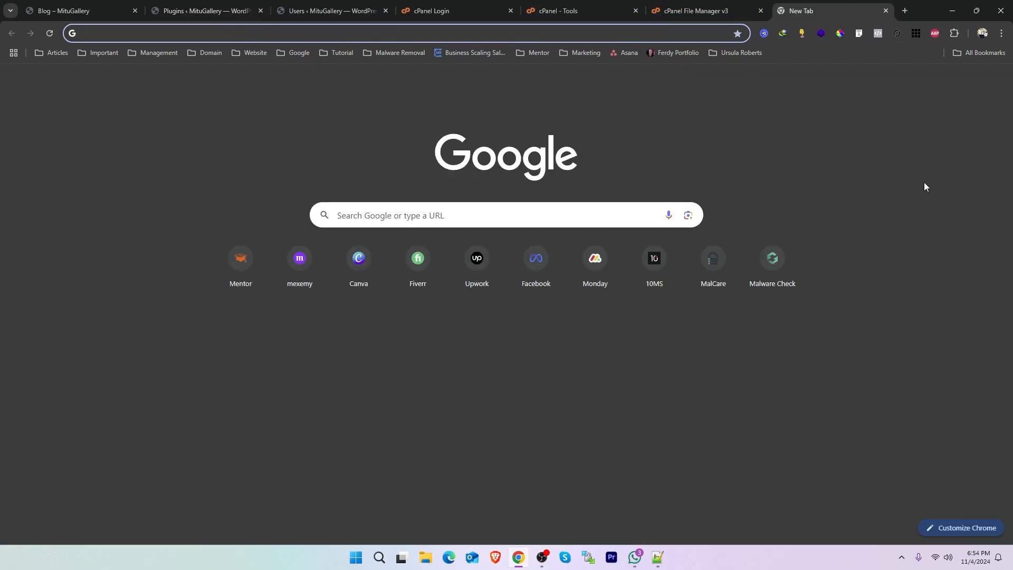
pyautogui.click(779, 264)
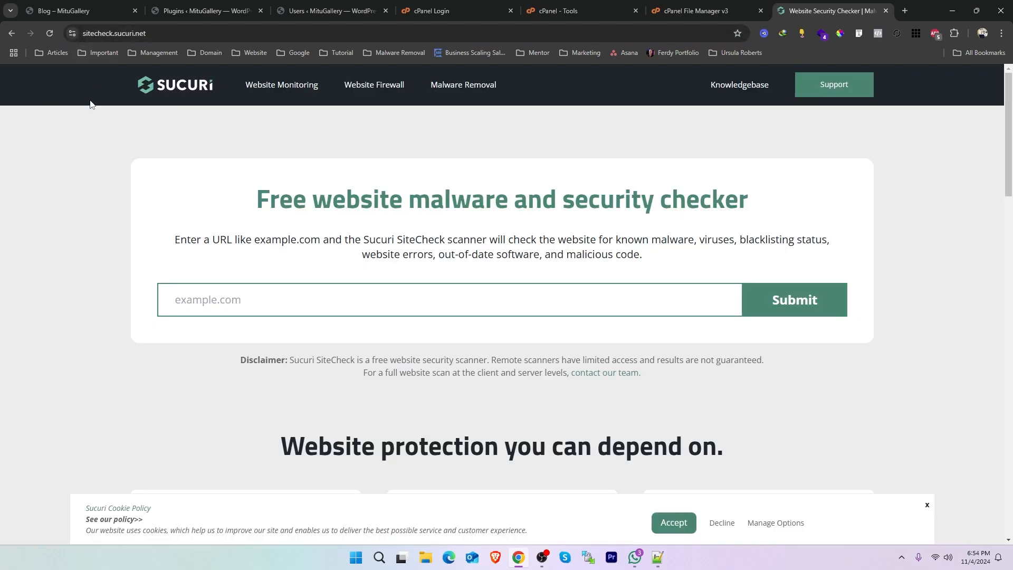
pyautogui.moveTo(151, 33); pyautogui.dragTo(114, 34)
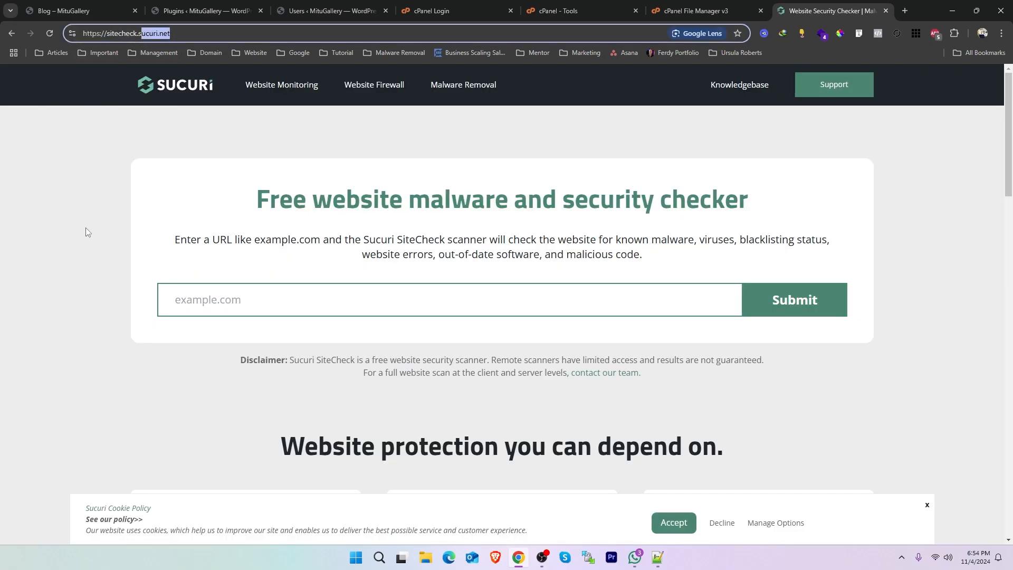
pyautogui.click(86, 227)
pyautogui.click(216, 293)
pyautogui.hotkey('ctrl', 'v')
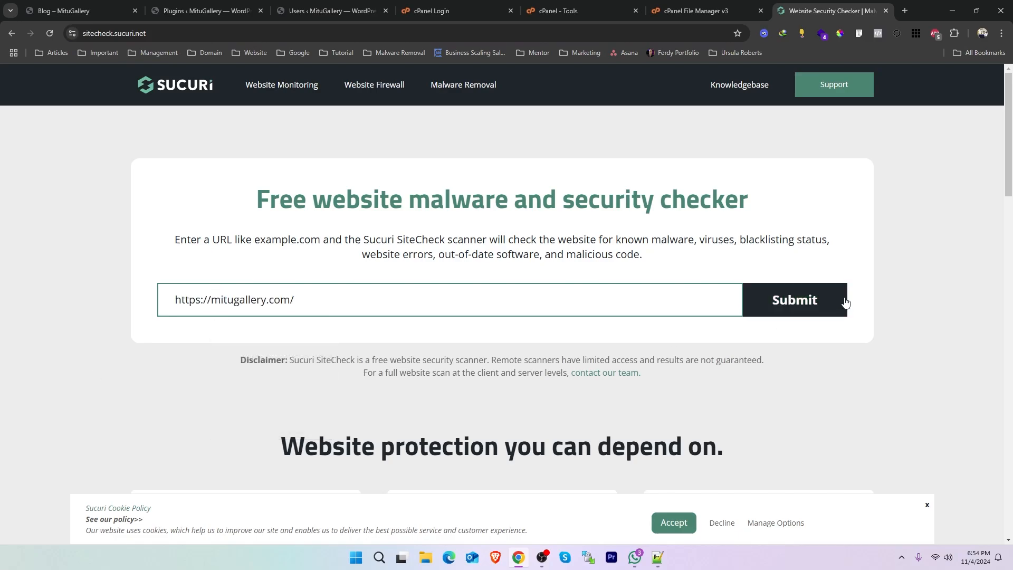
pyautogui.click(780, 305)
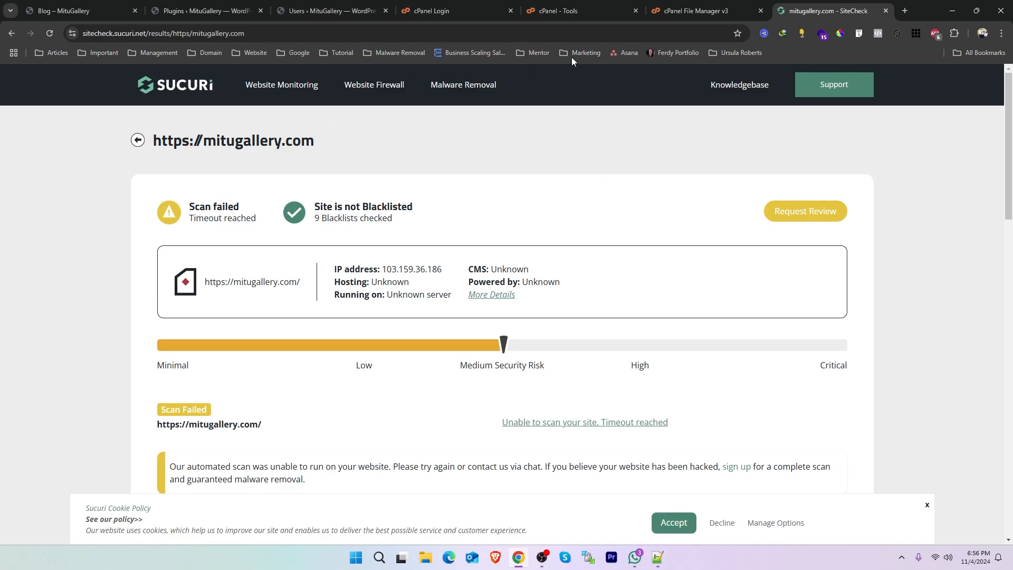
# Open the MalCare sites dashboard in a new tab and remove the RBM Consultancy site from it.
pyautogui.click(905, 11)
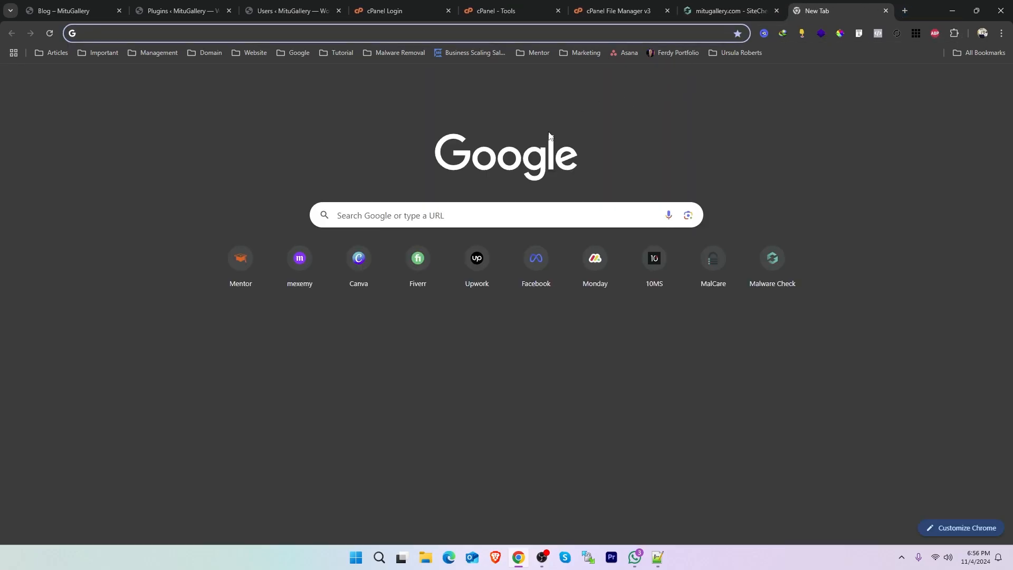
pyautogui.click(714, 267)
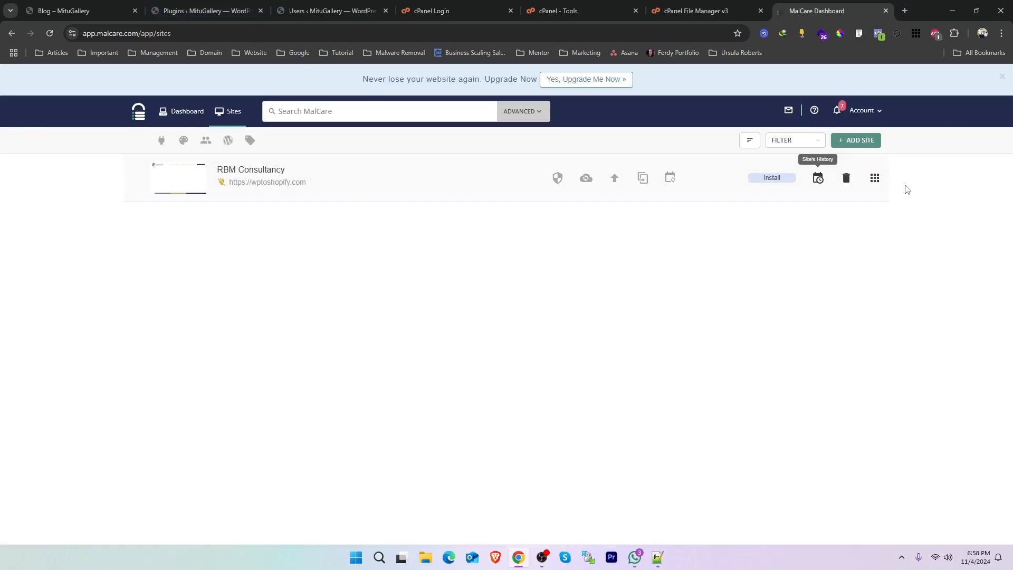
pyautogui.click(845, 178)
pyautogui.click(470, 216)
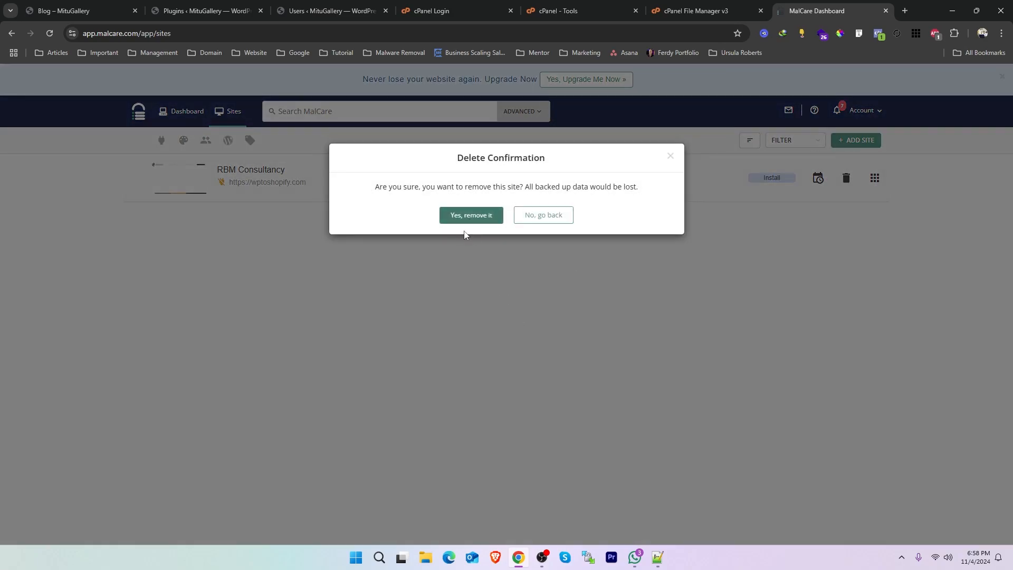
pyautogui.click(506, 239)
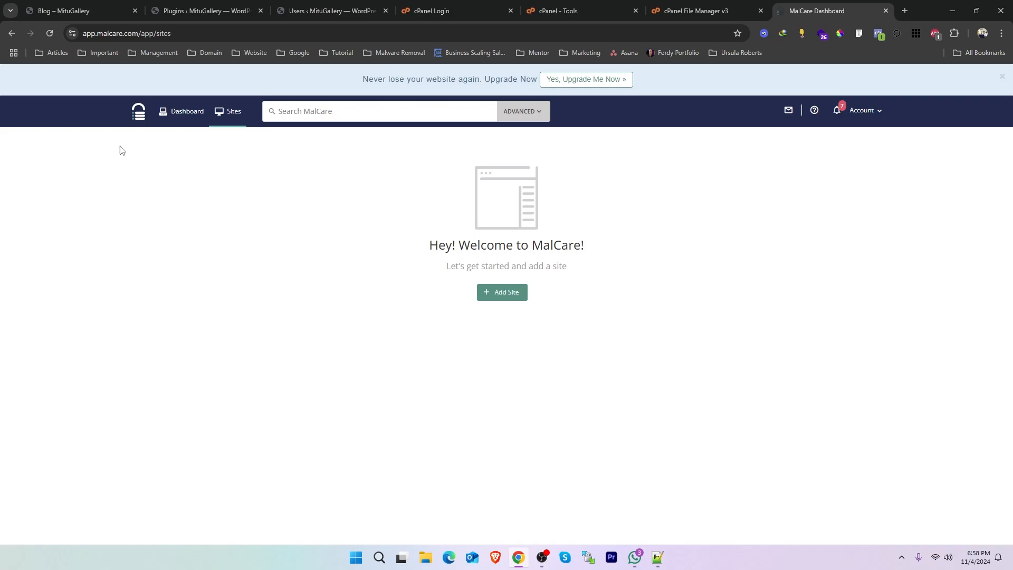
pyautogui.click(502, 293)
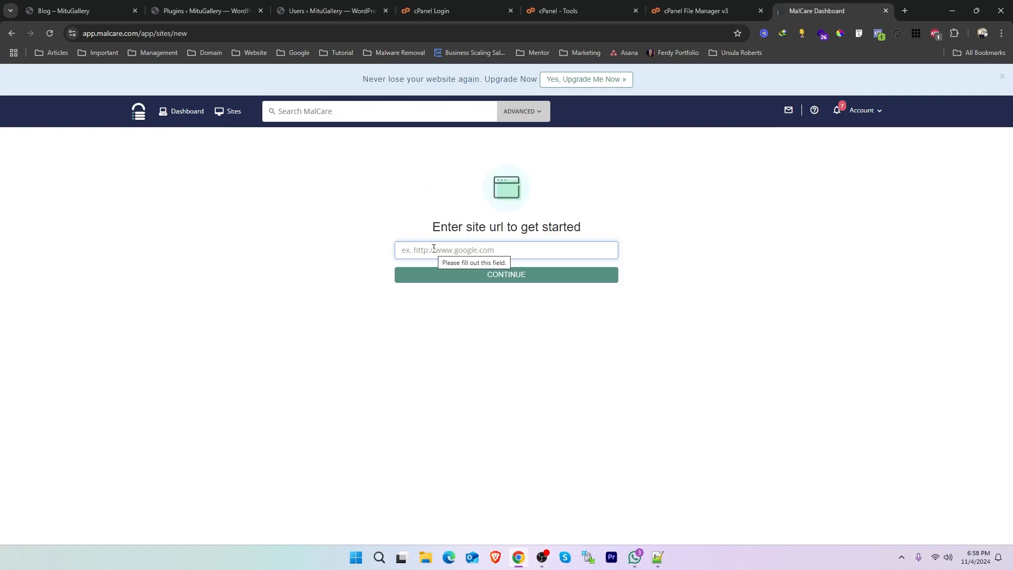
pyautogui.write('https://mitugallery.com/')
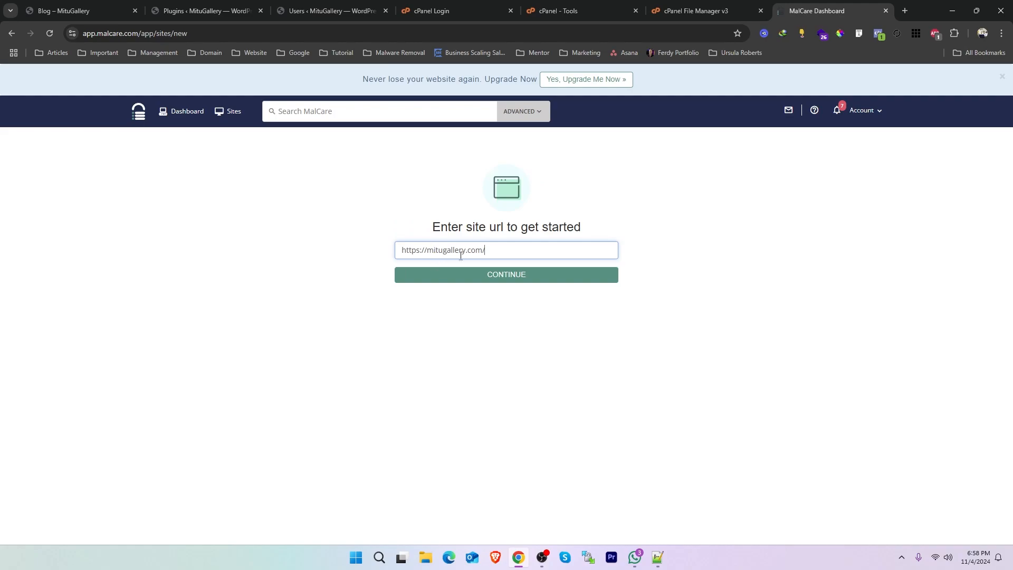
pyautogui.click(504, 280)
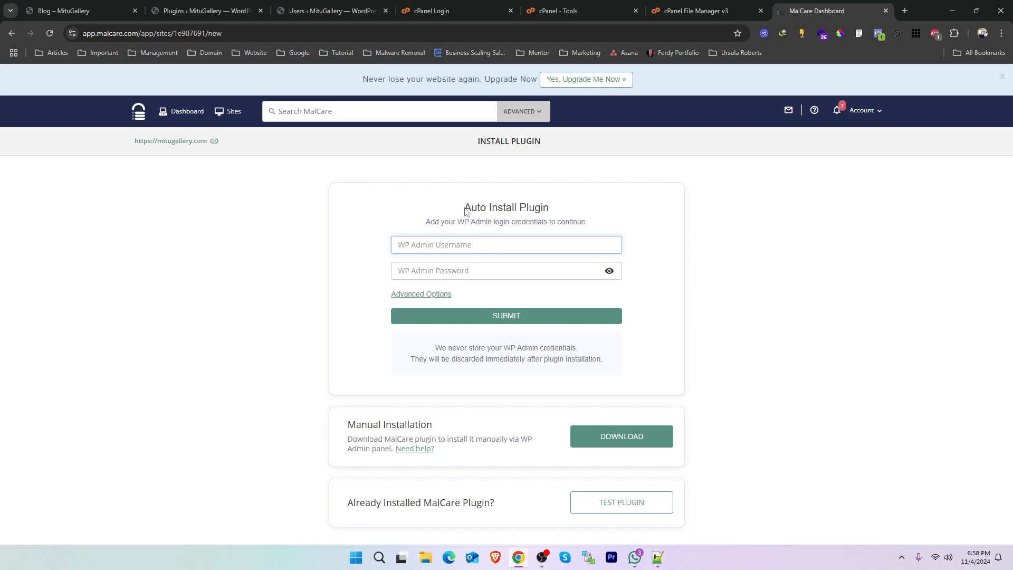
# Look over the automatic installation form for WP Admin credentials and download the MalCare plugin for manual installation.
pyautogui.moveTo(463, 207); pyautogui.dragTo(545, 202)
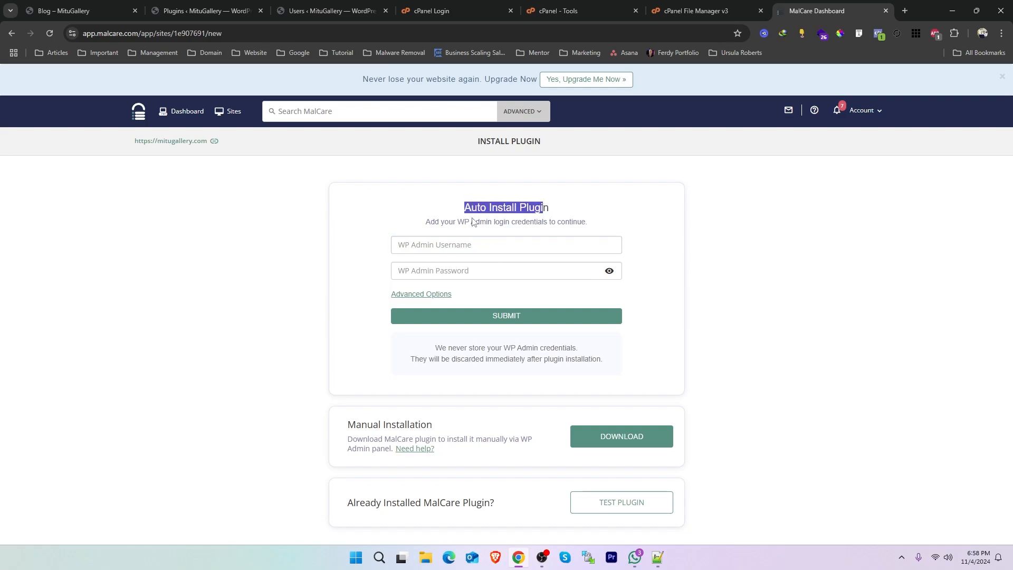
pyautogui.click(419, 246)
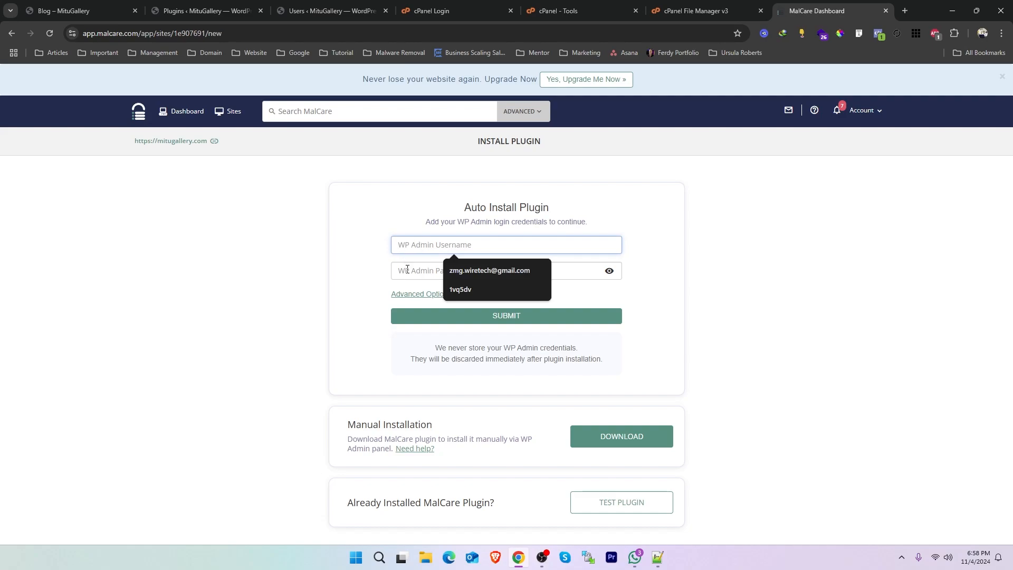
pyautogui.click(407, 270)
pyautogui.click(444, 246)
pyautogui.click(416, 256)
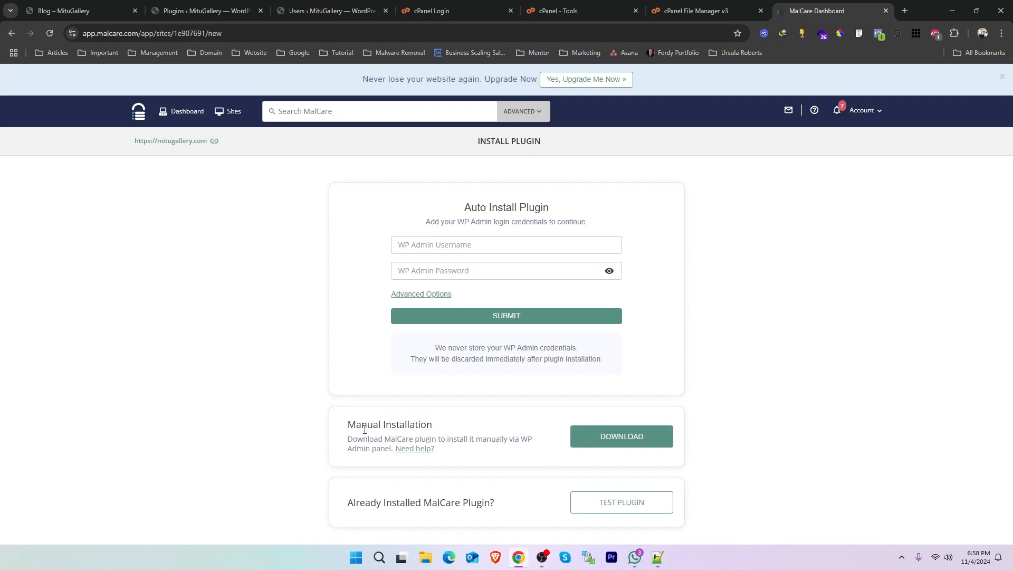
pyautogui.click(607, 442)
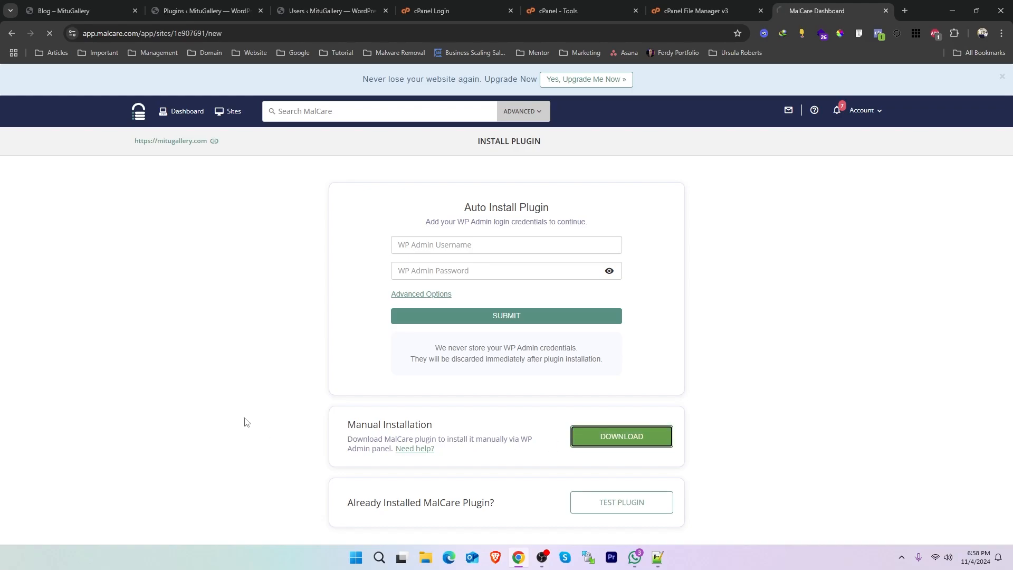
pyautogui.click(435, 324)
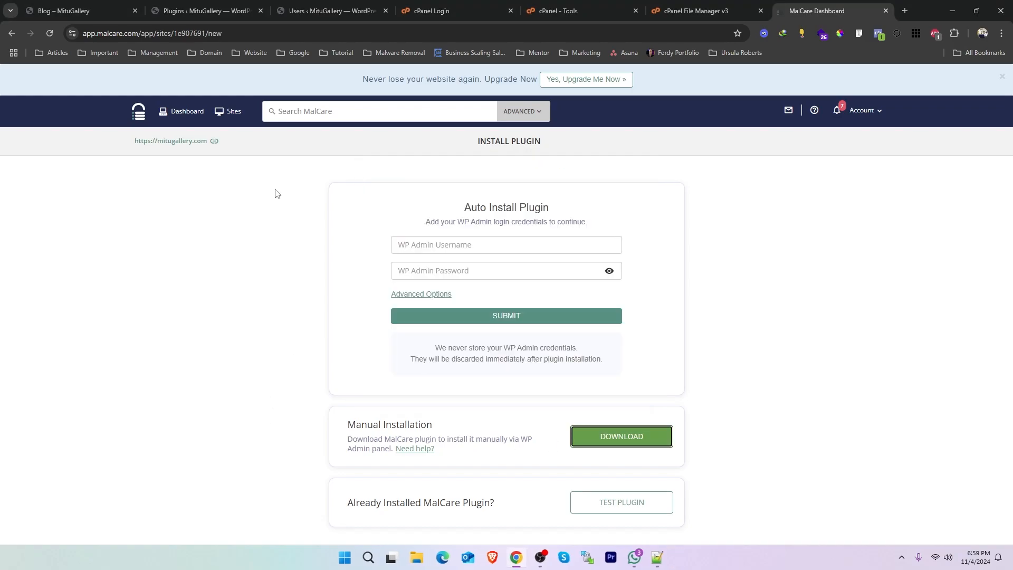
# Open the form for uploading a new plugin in the MituGallery WordPress admin.
pyautogui.click(205, 10)
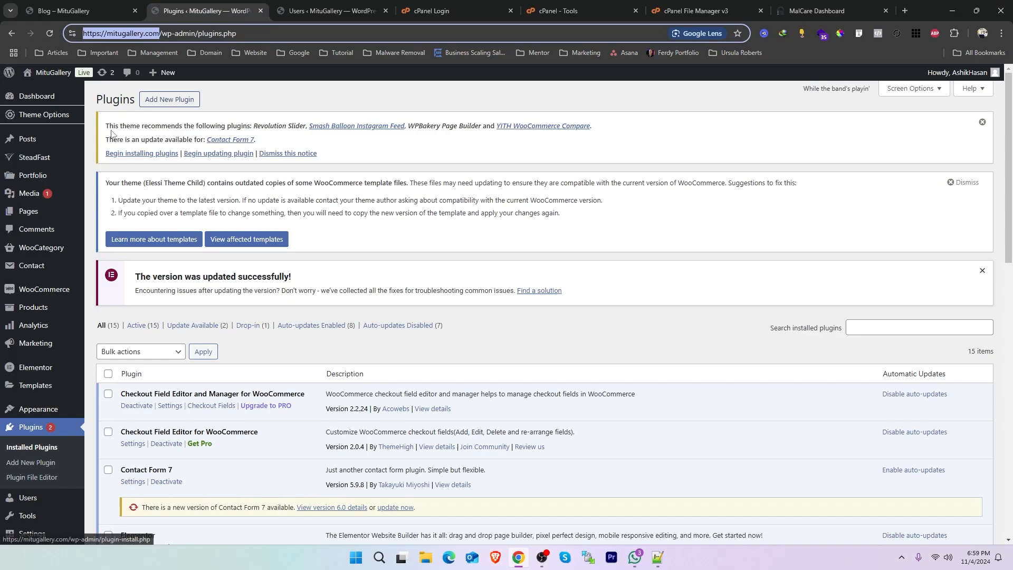
pyautogui.click(157, 100)
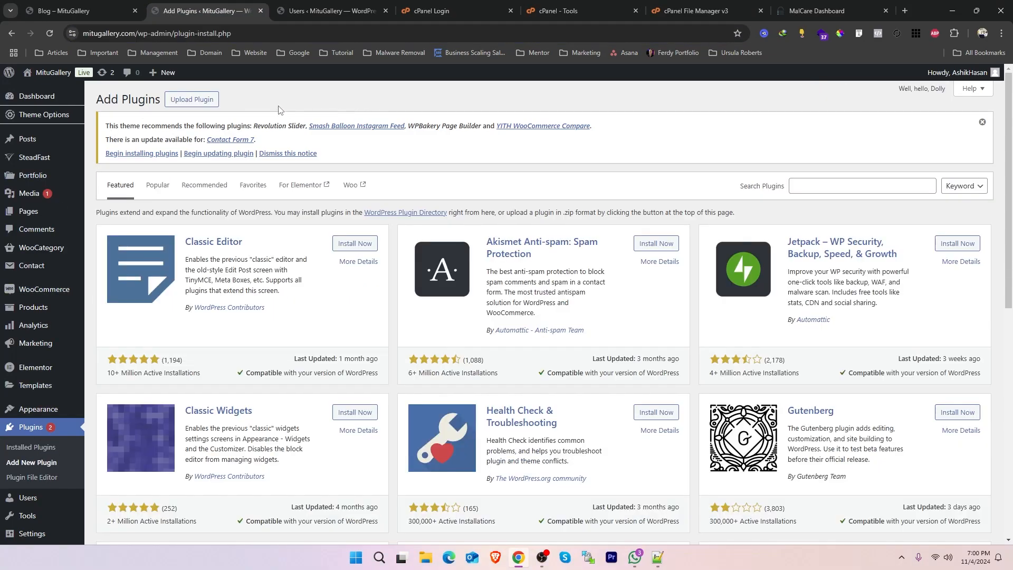
pyautogui.click(192, 99)
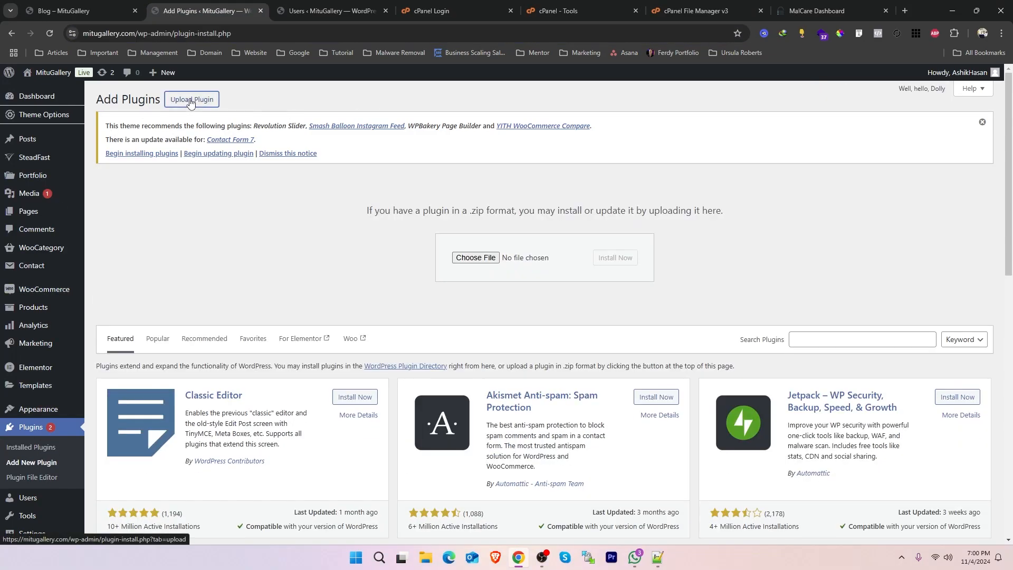
# Upload malcare-security.zip from the Compressed folder in Downloads, then install and activate the plugin.
pyautogui.click(479, 264)
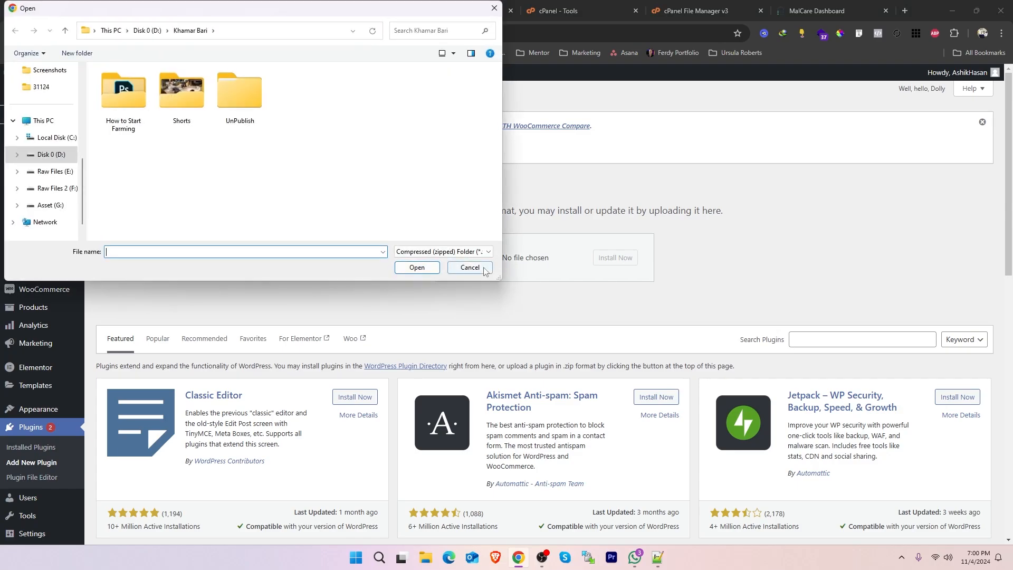
pyautogui.scroll(5, 58, 174)
pyautogui.click(48, 158)
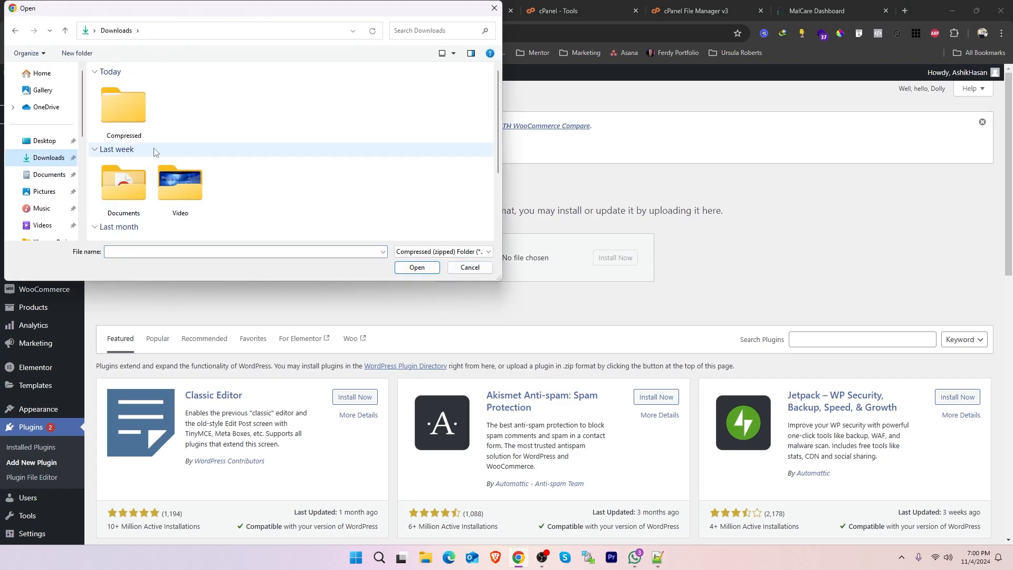
pyautogui.click(144, 112)
pyautogui.click(126, 119)
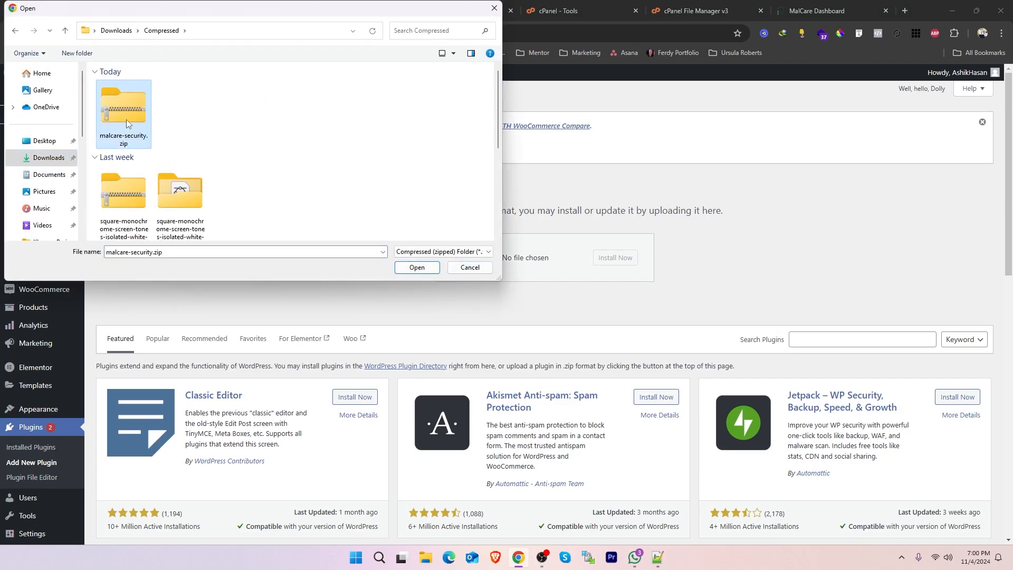
pyautogui.click(422, 270)
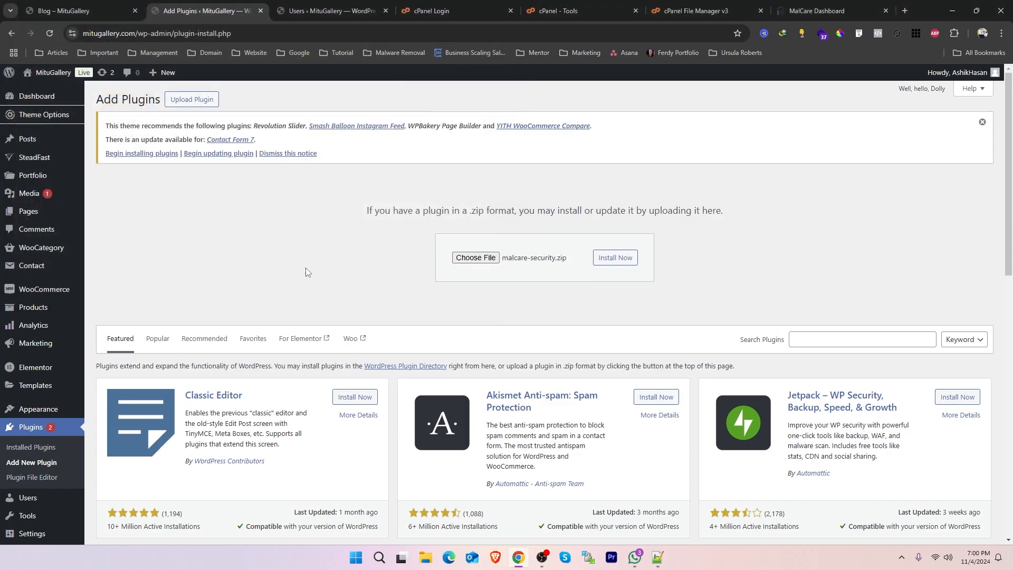
pyautogui.click(604, 258)
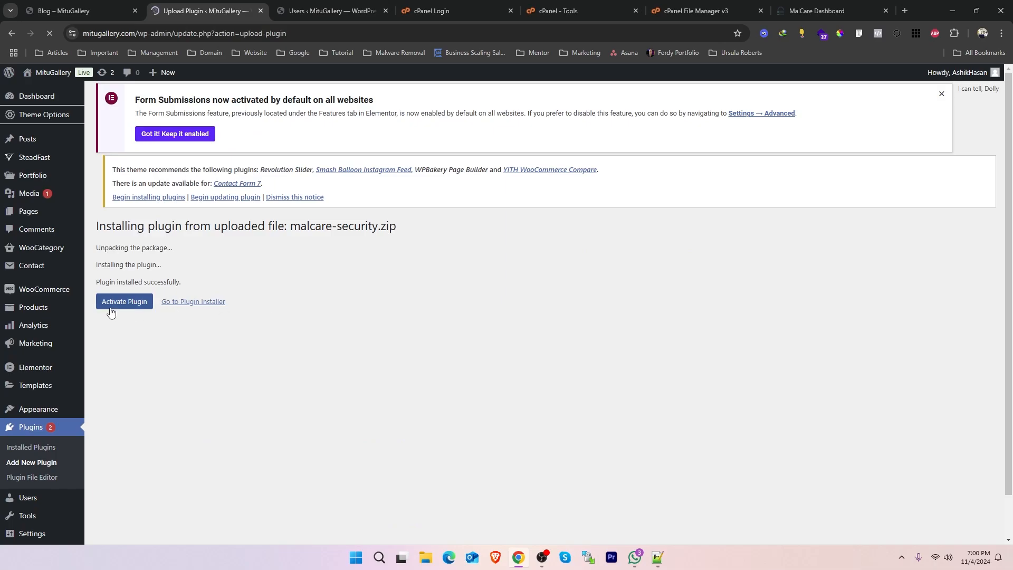
pyautogui.click(112, 305)
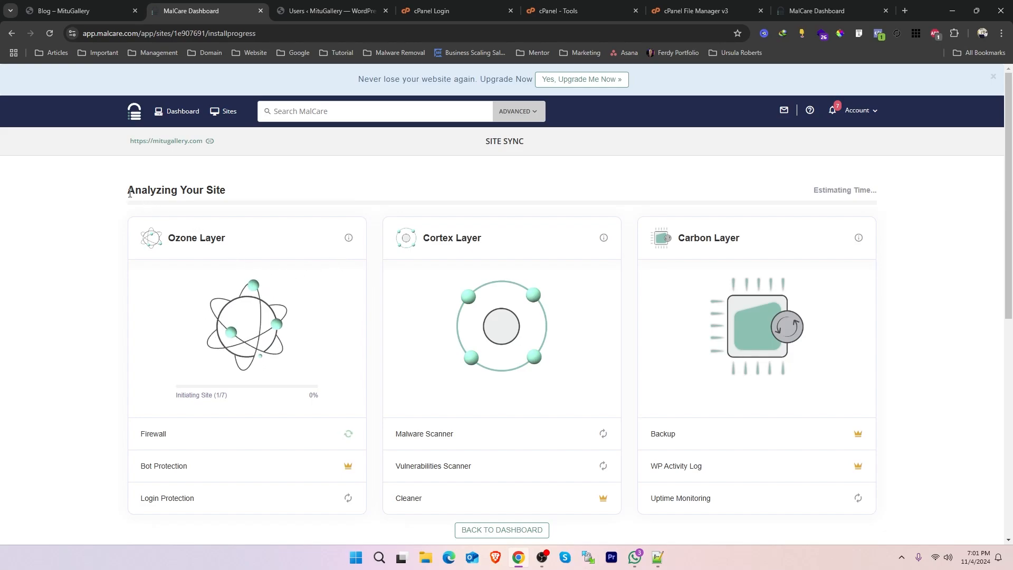
# Review MalCare's site analysis and security result, and examine the dashboard overview down to the firewall, uptime and performance sections.
pyautogui.moveTo(130, 193); pyautogui.dragTo(224, 188)
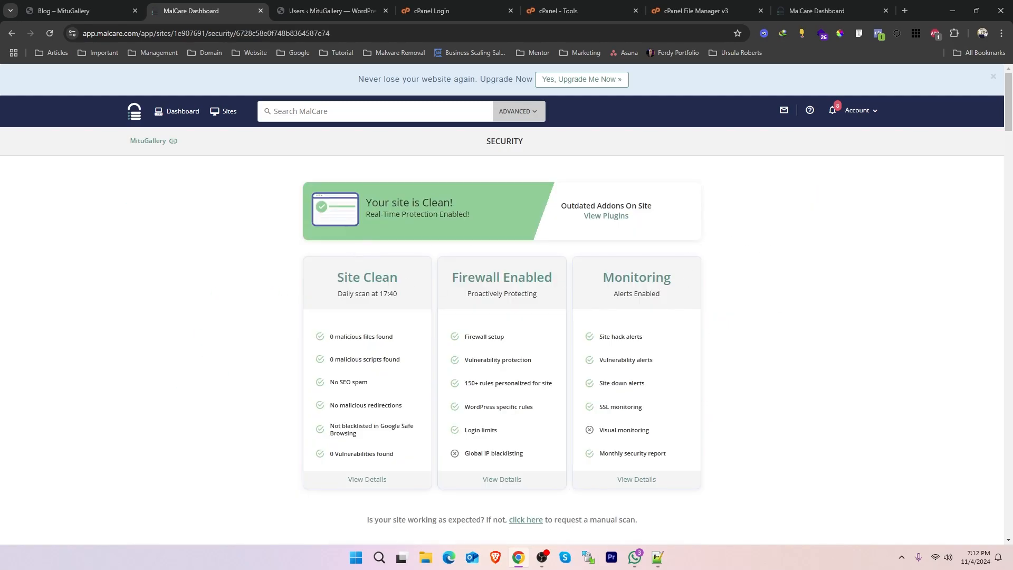
pyautogui.moveTo(455, 206); pyautogui.dragTo(365, 202)
pyautogui.click(183, 111)
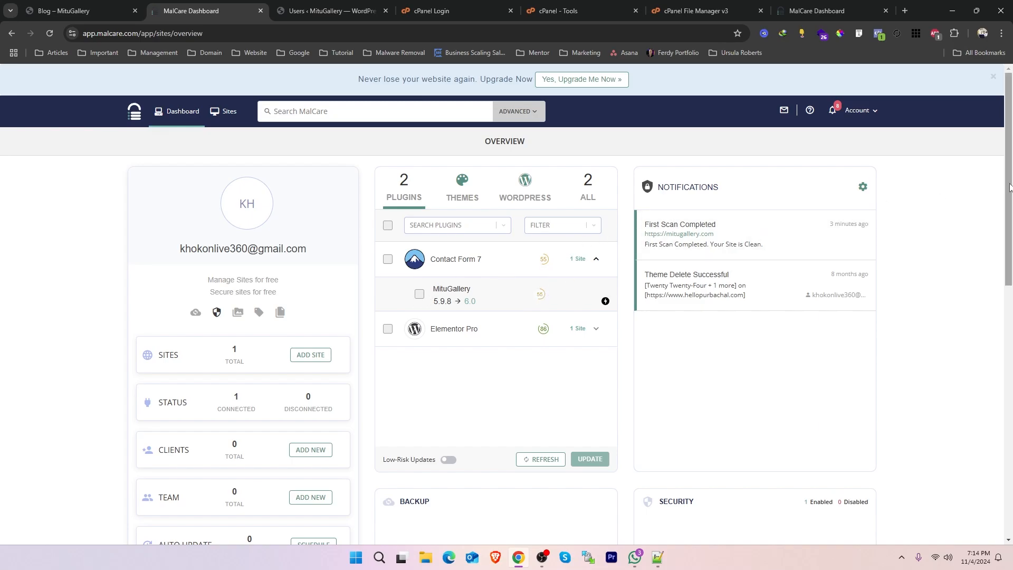
pyautogui.moveTo(1008, 79); pyautogui.dragTo(1009, 195)
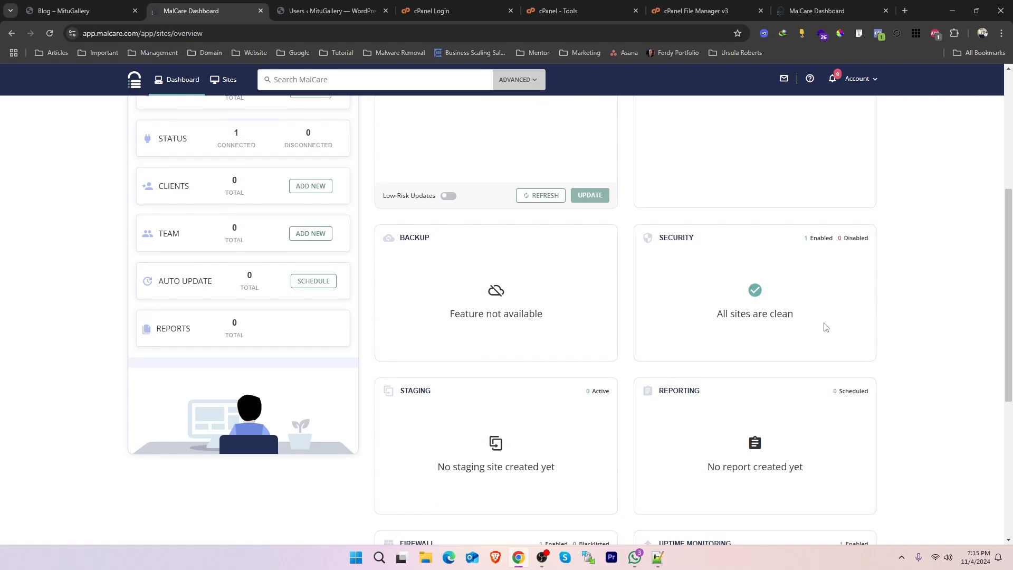
pyautogui.moveTo(793, 321); pyautogui.dragTo(729, 315)
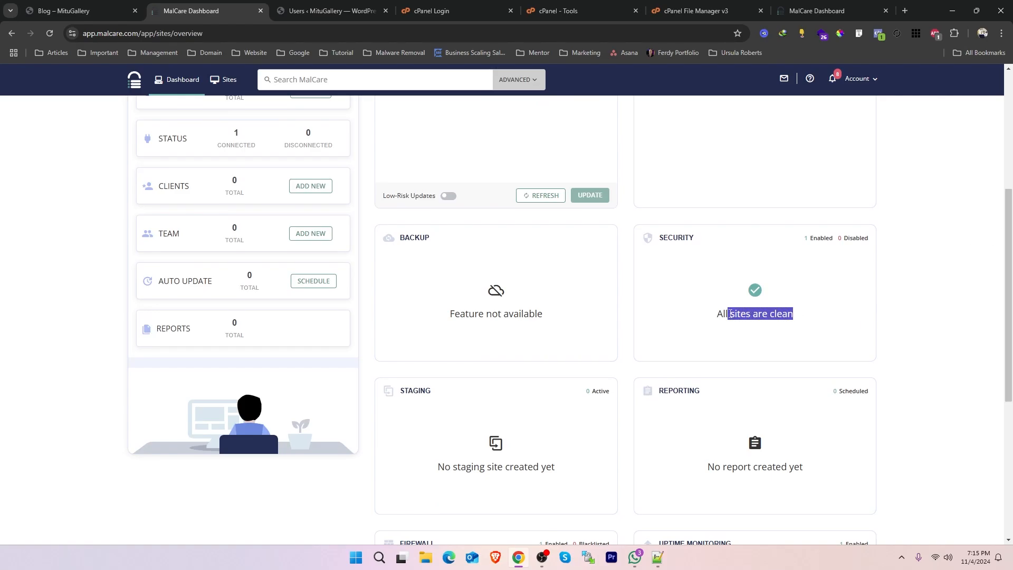
pyautogui.scroll(-4, 922, 285)
pyautogui.scroll(4, 928, 286)
pyautogui.scroll(-5, 929, 286)
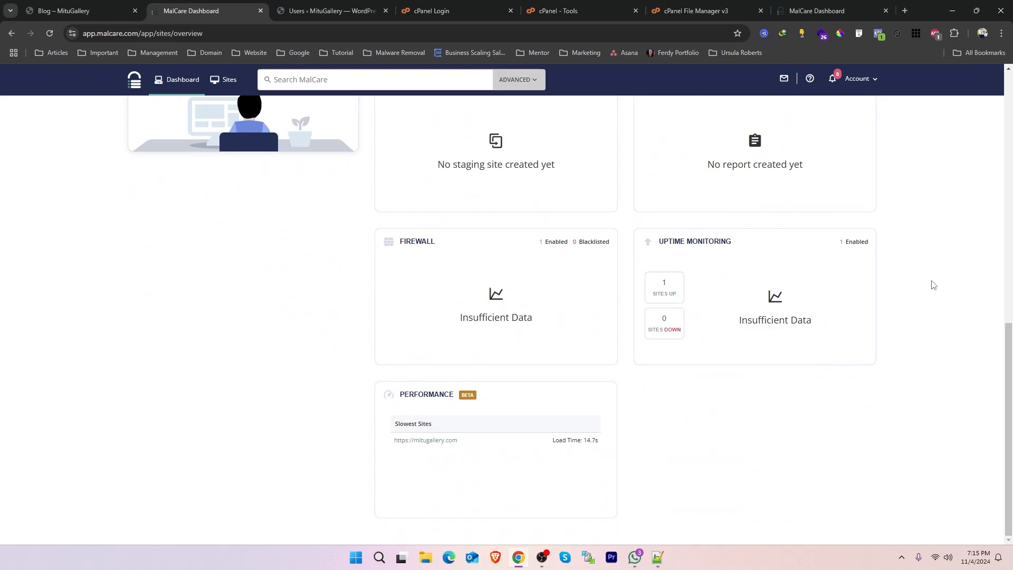
pyautogui.scroll(10, 934, 285)
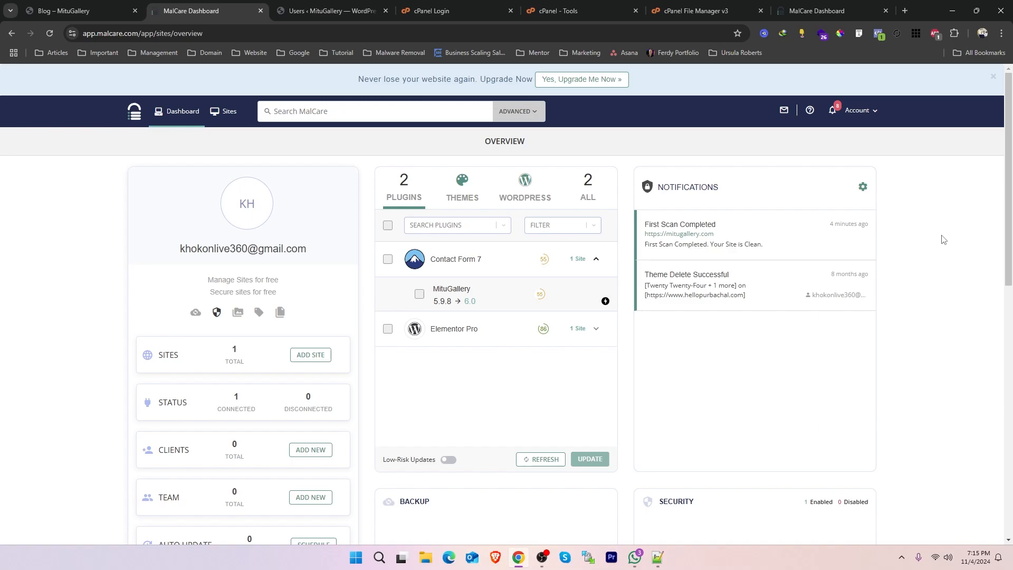
# Search the WordPress plugin directory for wordfence from the Add Plugins page.
pyautogui.click(320, 8)
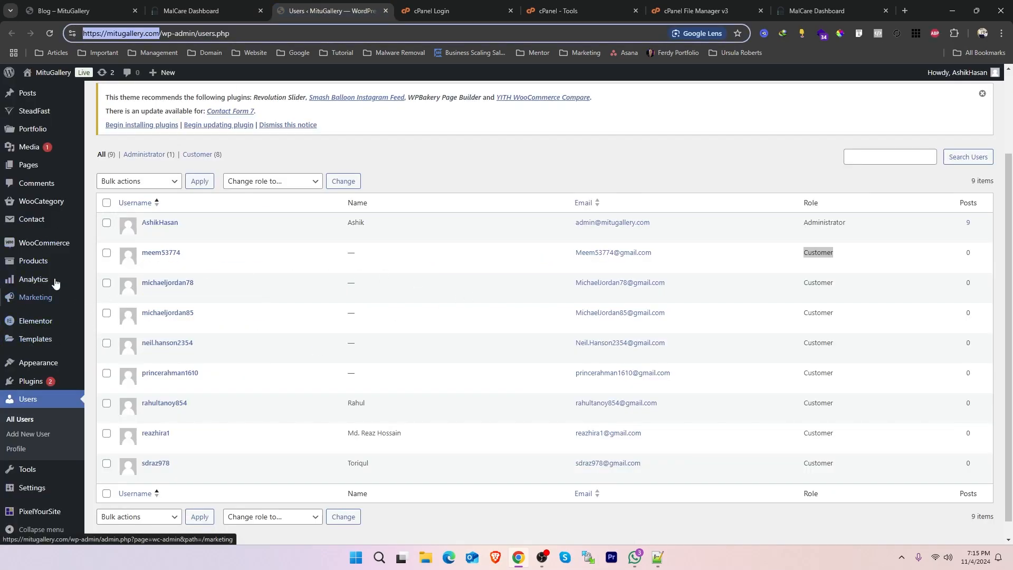
pyautogui.moveTo(31, 381)
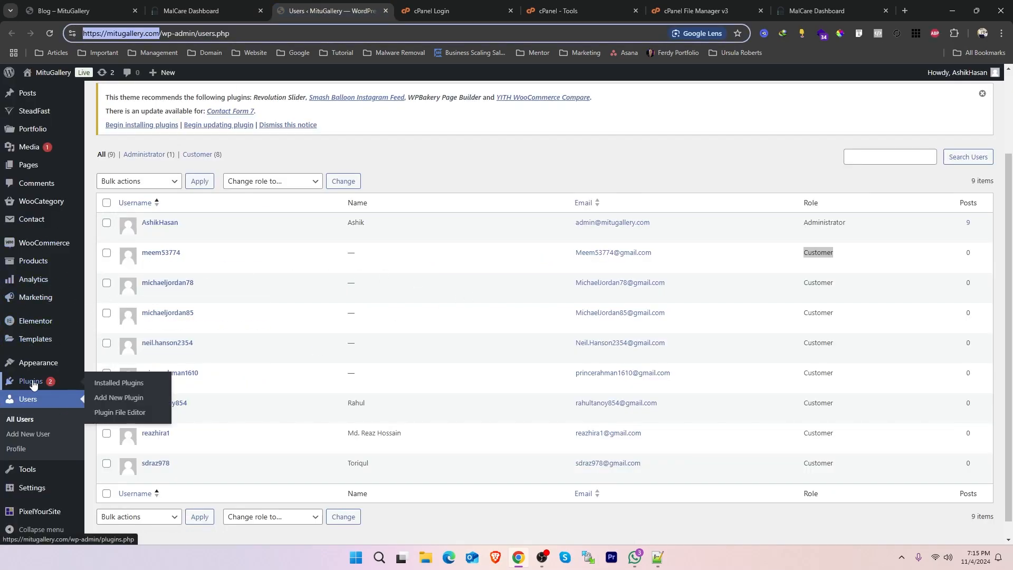
pyautogui.click(124, 399)
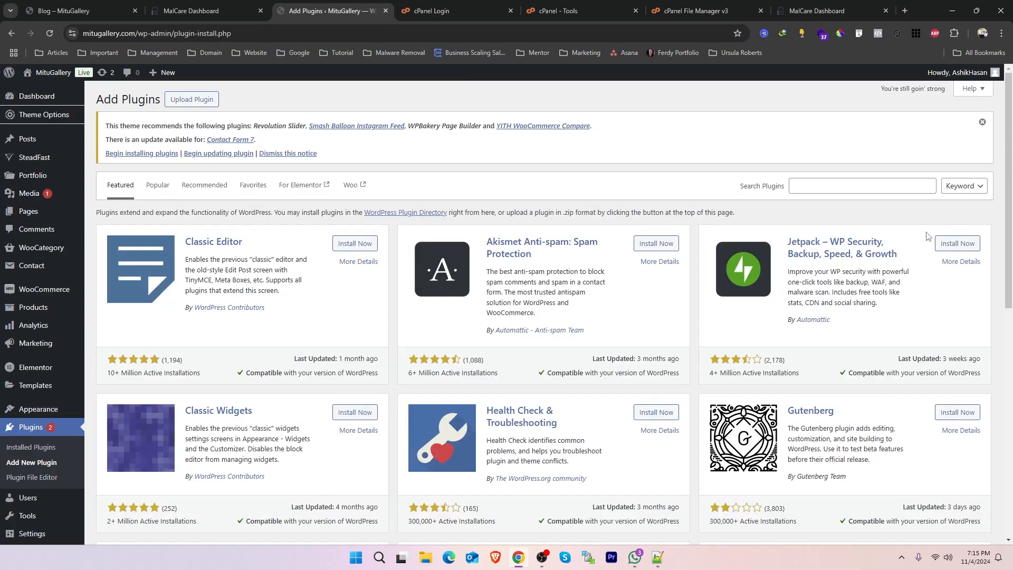
pyautogui.click(829, 188)
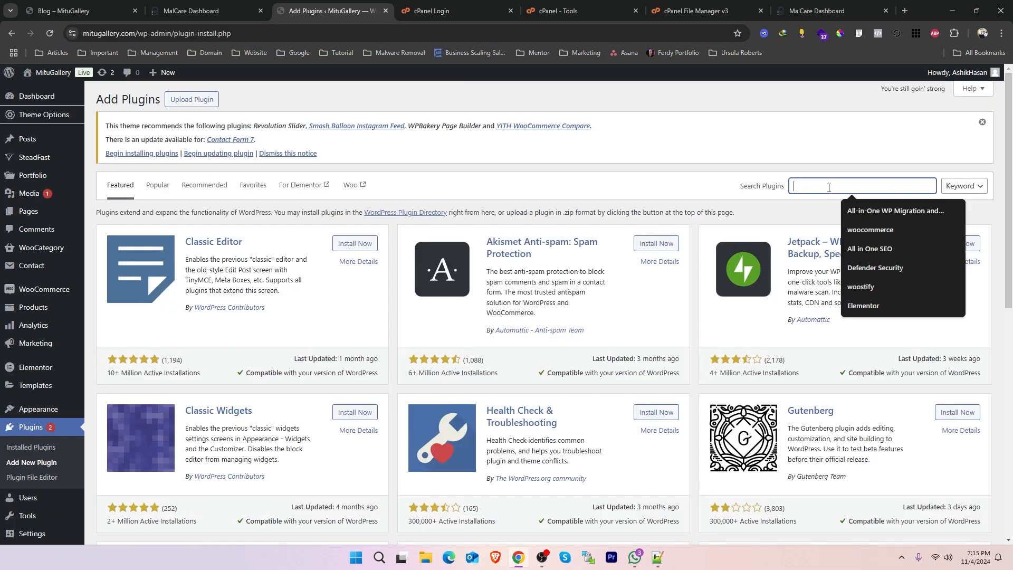
pyautogui.write('wordfence')
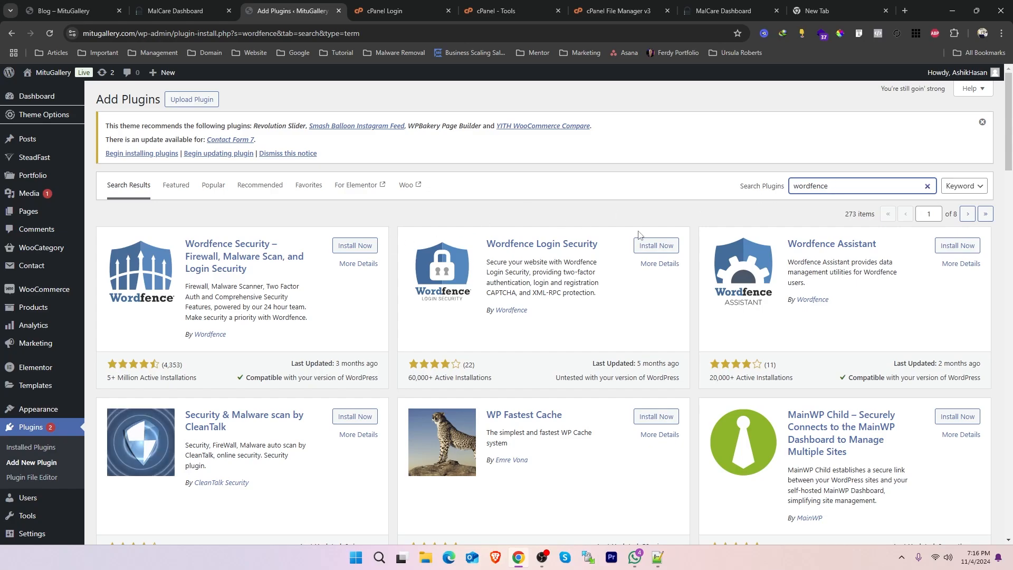
# Check the active installations of Wordfence Security – Firewall, Malware Scan, and Login Security, then install and activate it.
pyautogui.moveTo(116, 378); pyautogui.dragTo(104, 380)
pyautogui.moveTo(184, 378); pyautogui.dragTo(158, 378)
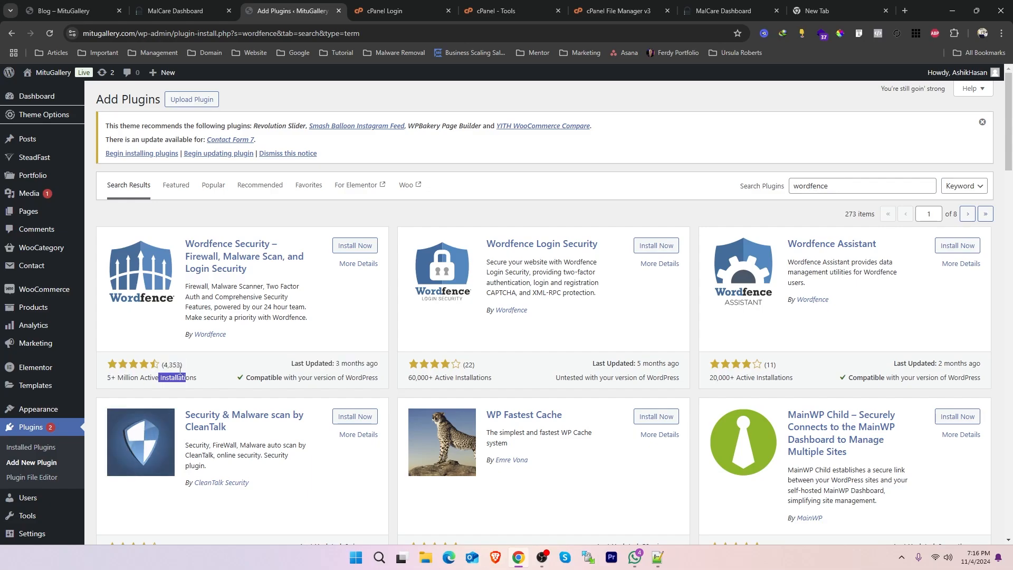
pyautogui.click(354, 246)
pyautogui.click(353, 248)
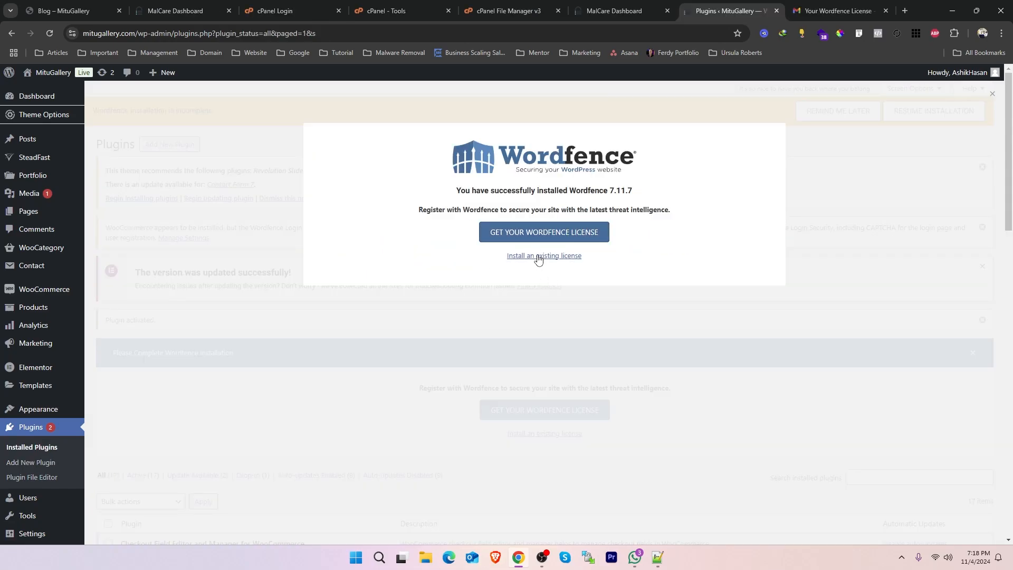
# Install the existing Wordfence license using the contact email and license key, with email security alerts set to No.
pyautogui.click(544, 255)
pyautogui.click(387, 240)
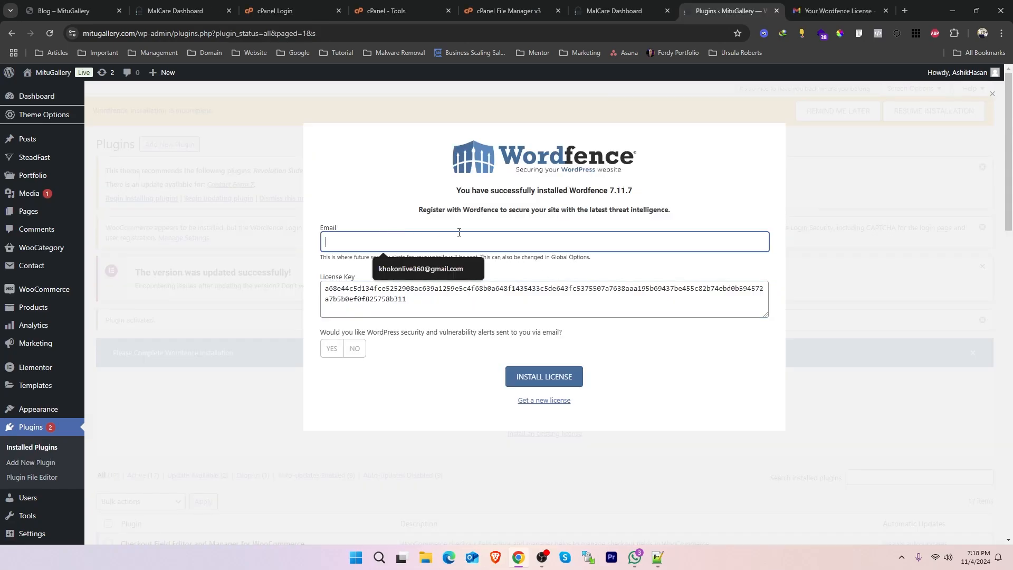
pyautogui.click(420, 268)
pyautogui.click(534, 379)
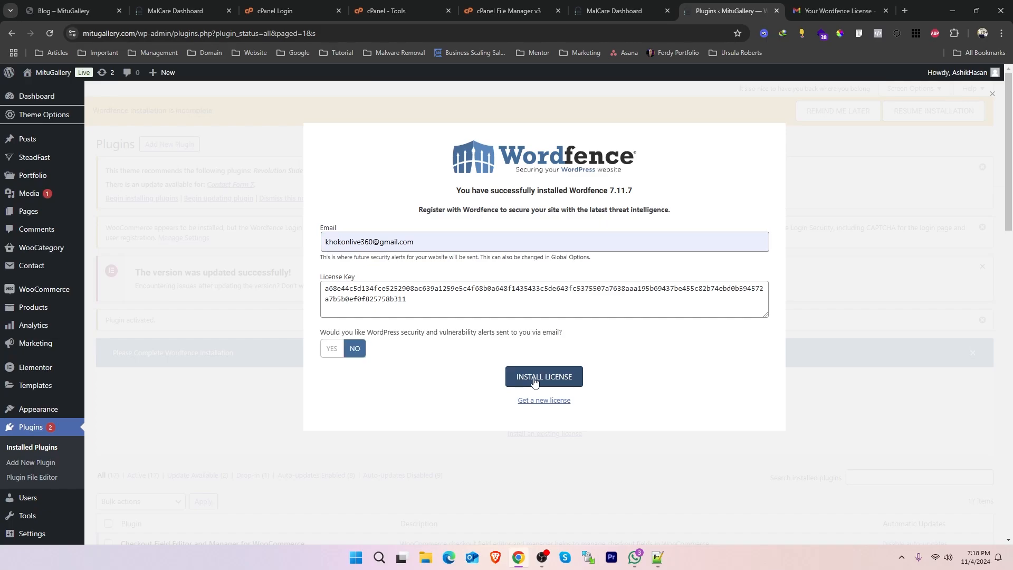
pyautogui.click(534, 378)
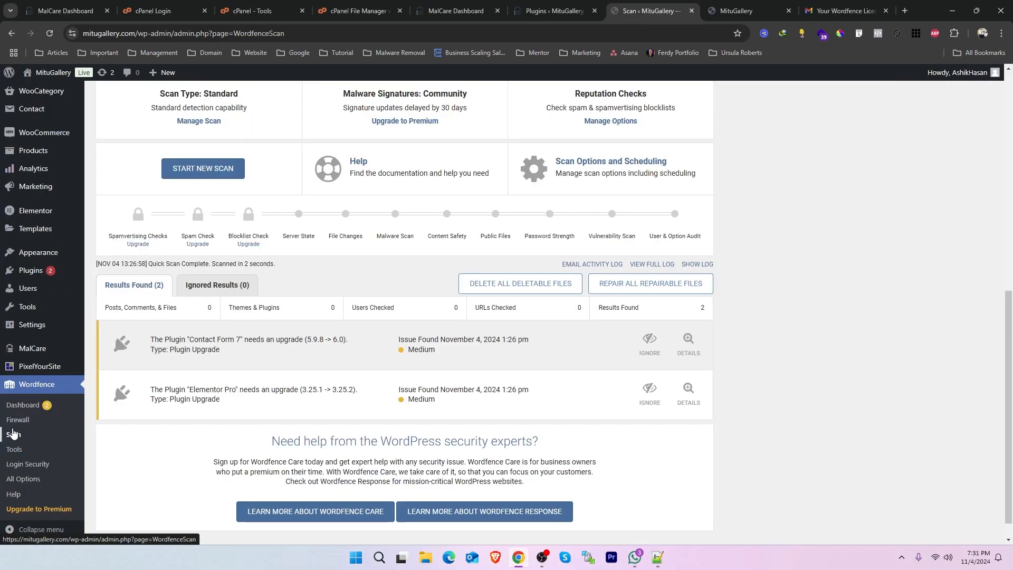
# Start a new Wordfence scan of the site and look over its progress stages and results area.
pyautogui.click(13, 433)
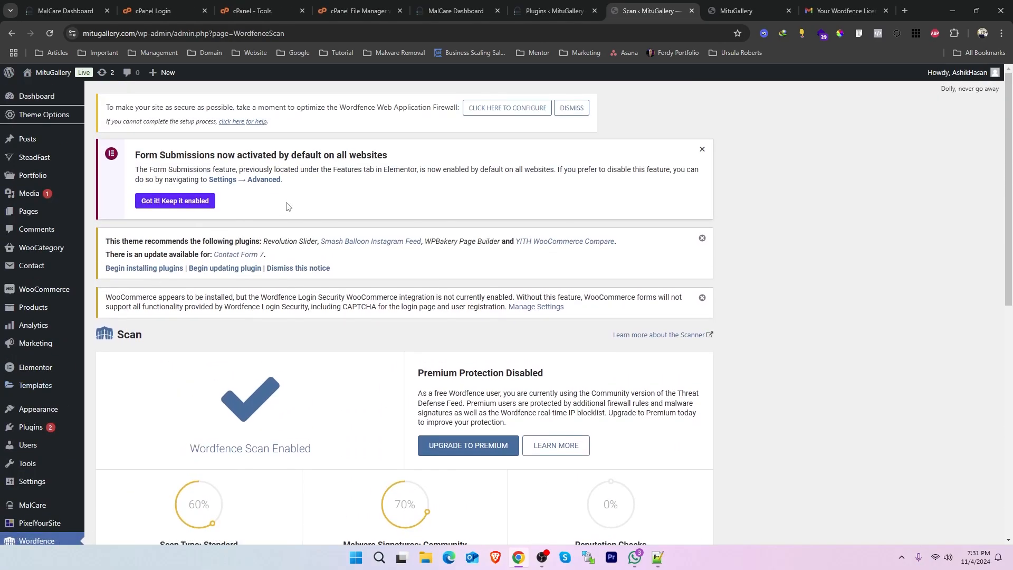
pyautogui.scroll(-6, 58, 277)
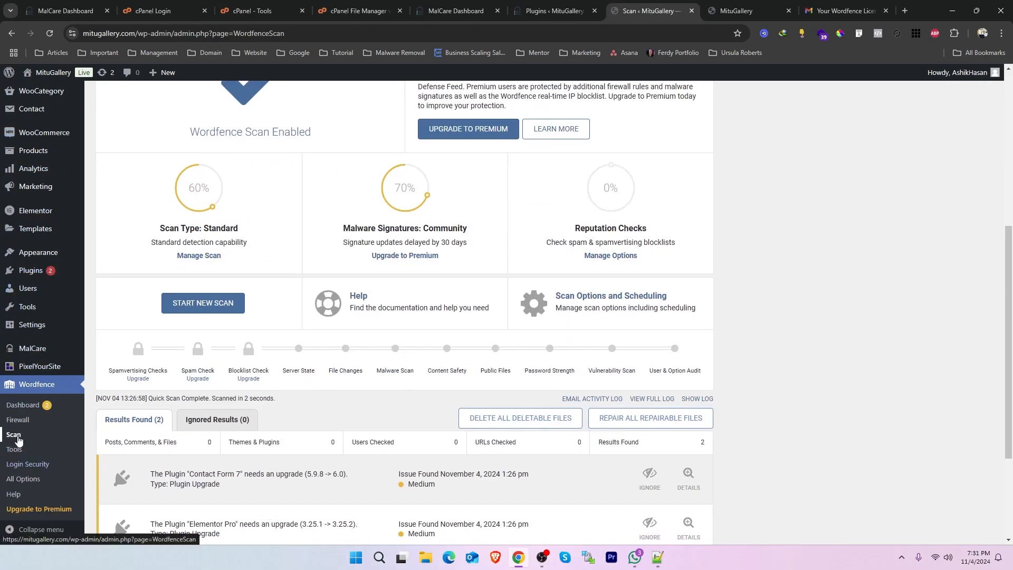
pyautogui.scroll(3, 252, 354)
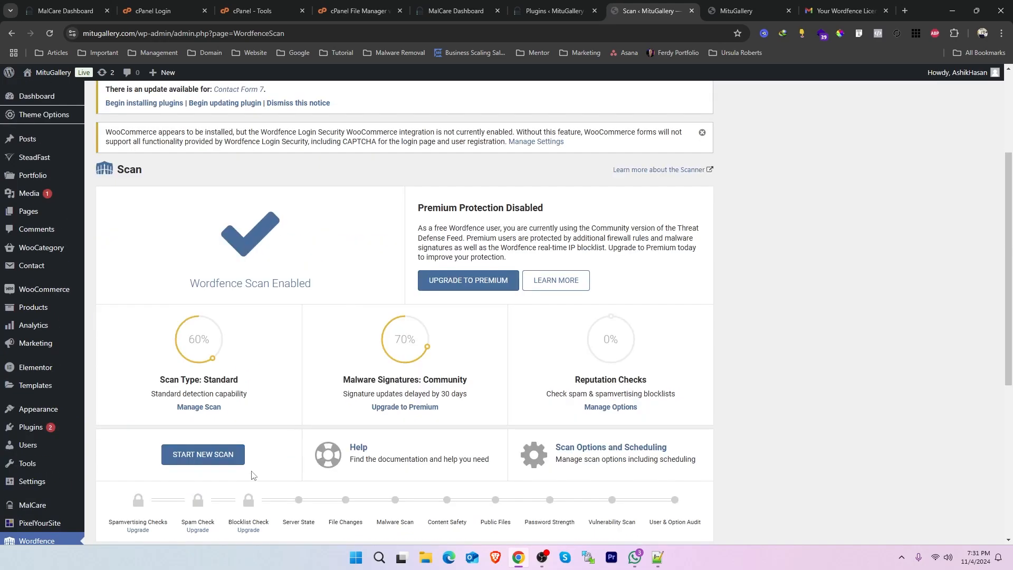
pyautogui.scroll(-1, 251, 475)
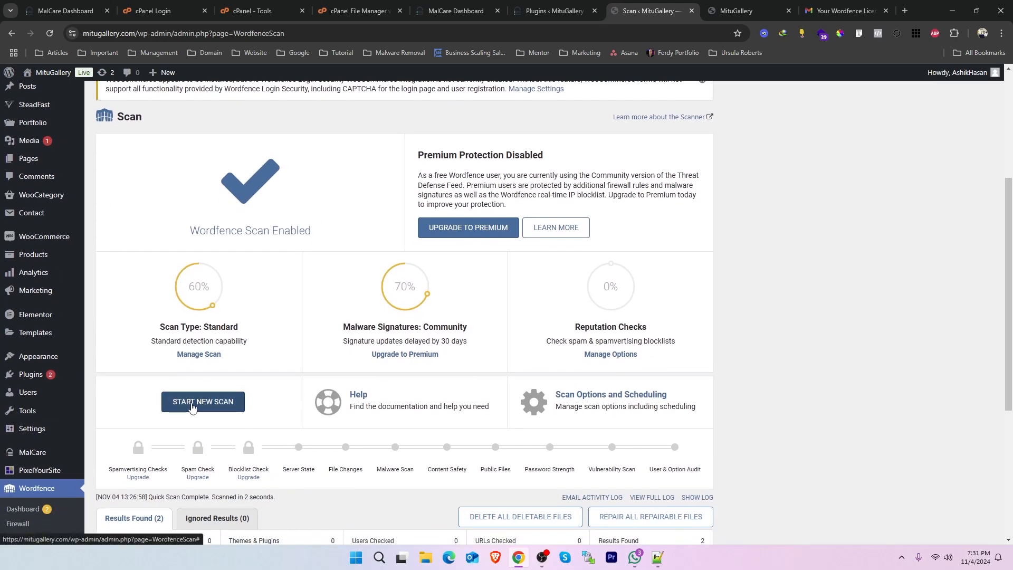
pyautogui.click(192, 406)
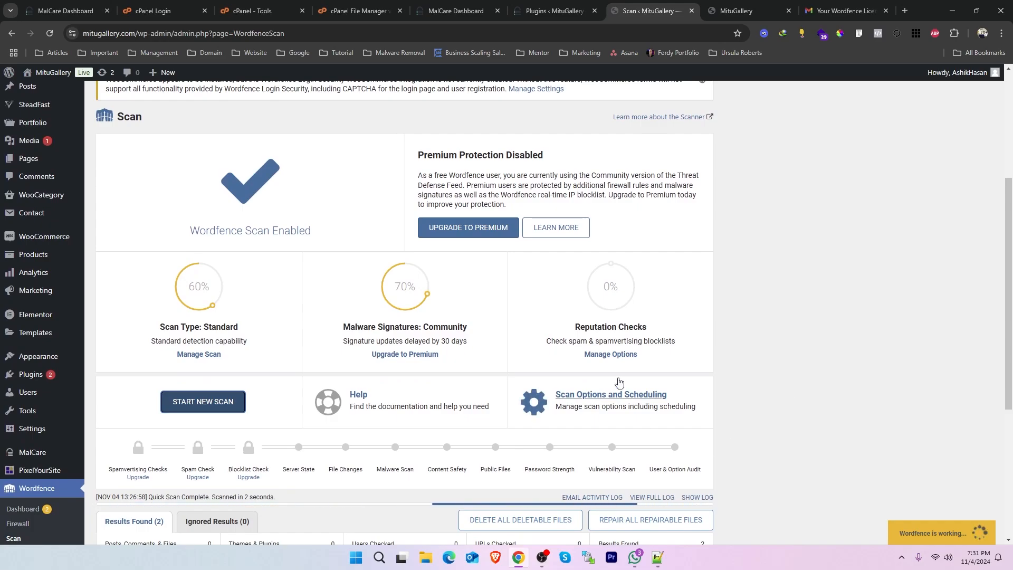
pyautogui.scroll(-4, 672, 259)
pyautogui.scroll(4, 672, 258)
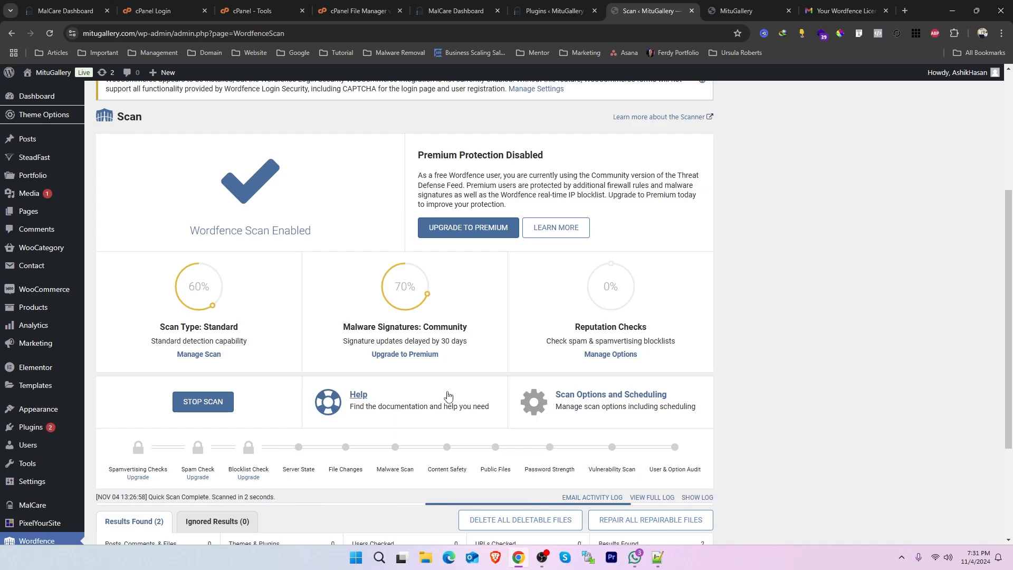
pyautogui.scroll(-2, 744, 325)
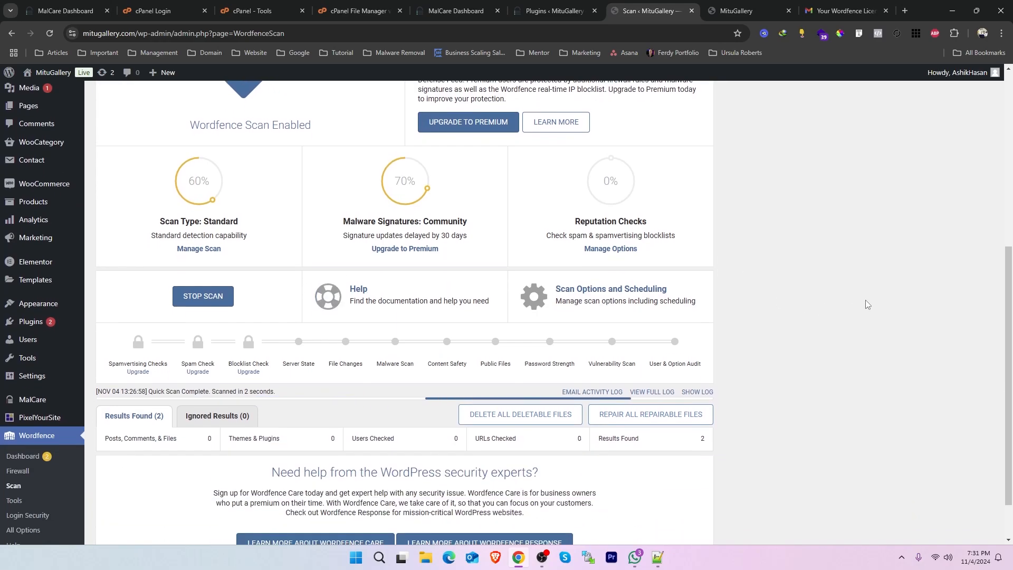